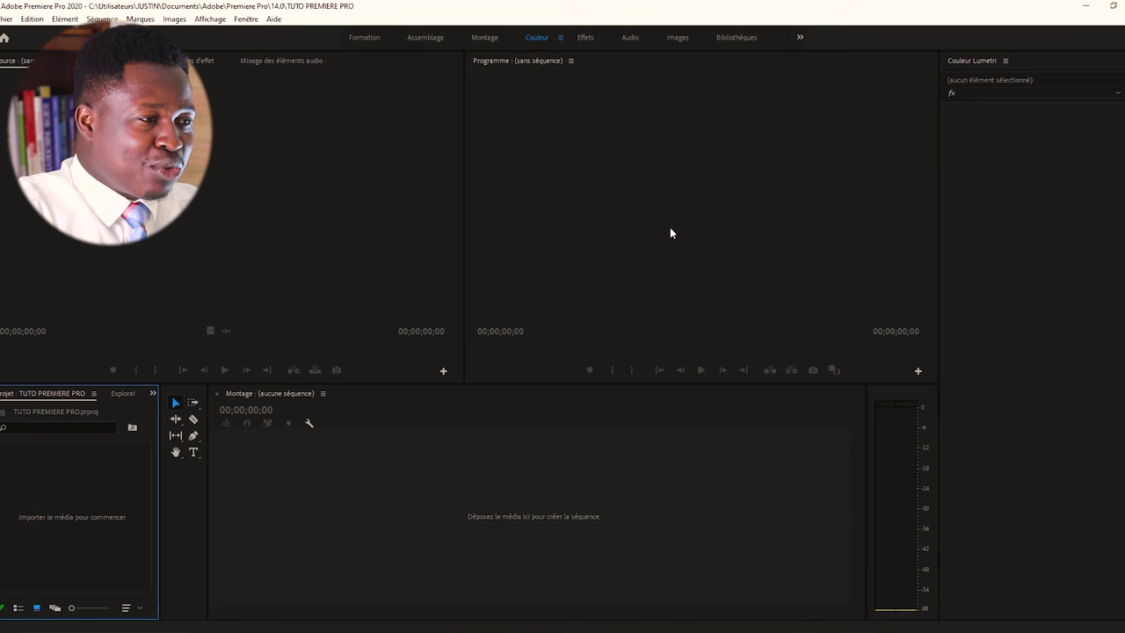
pyautogui.click(1071, 221)
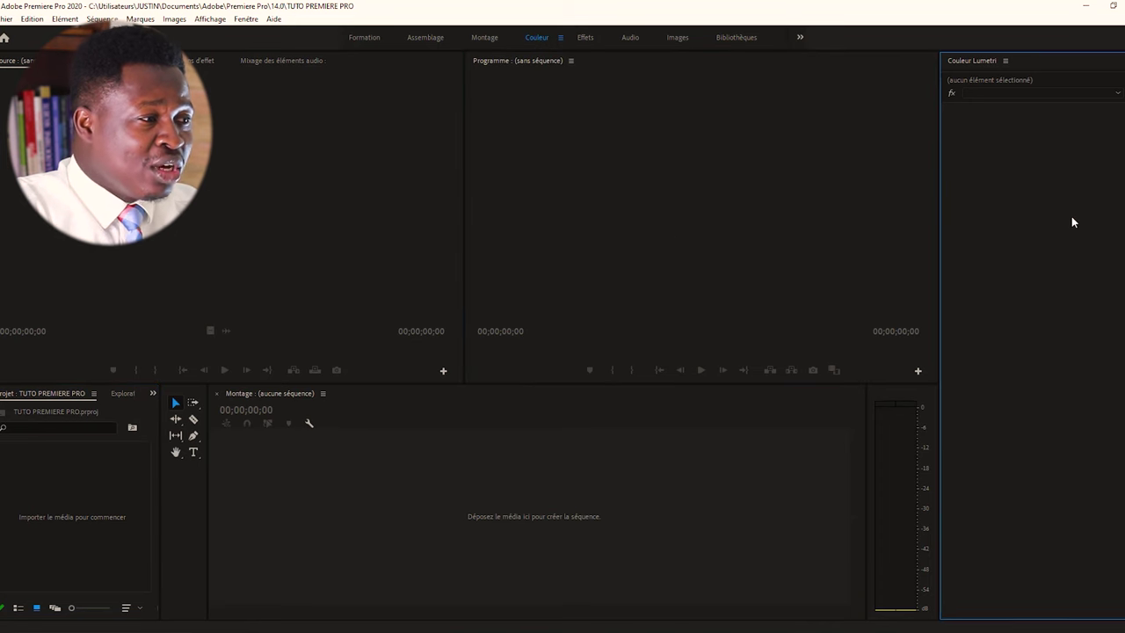
pyautogui.click(758, 126)
pyautogui.click(375, 223)
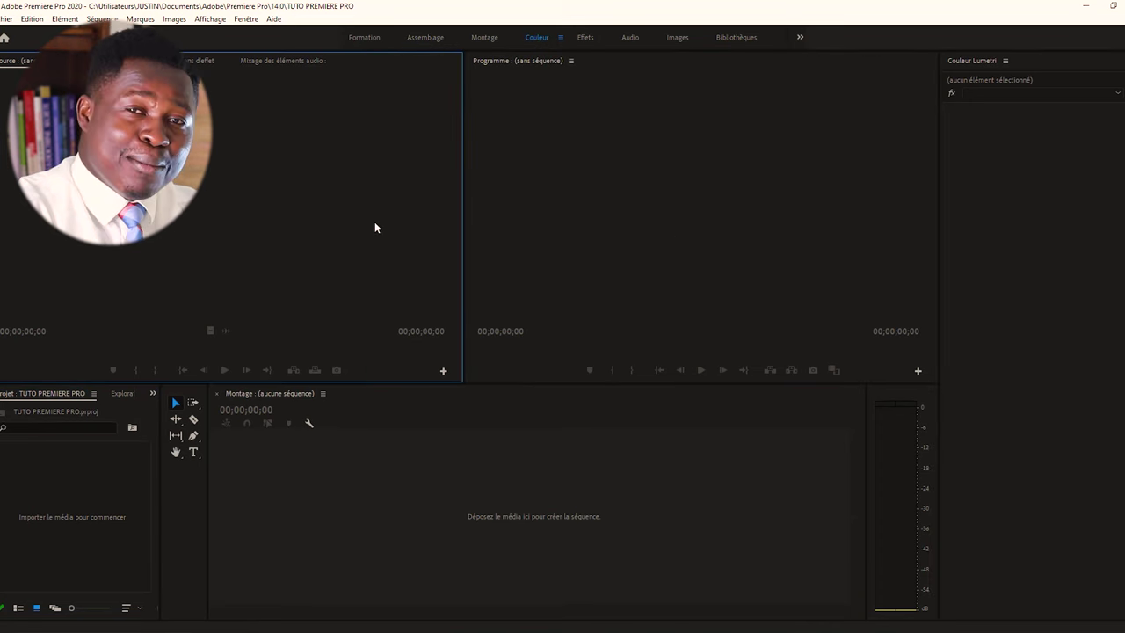
pyautogui.click(475, 435)
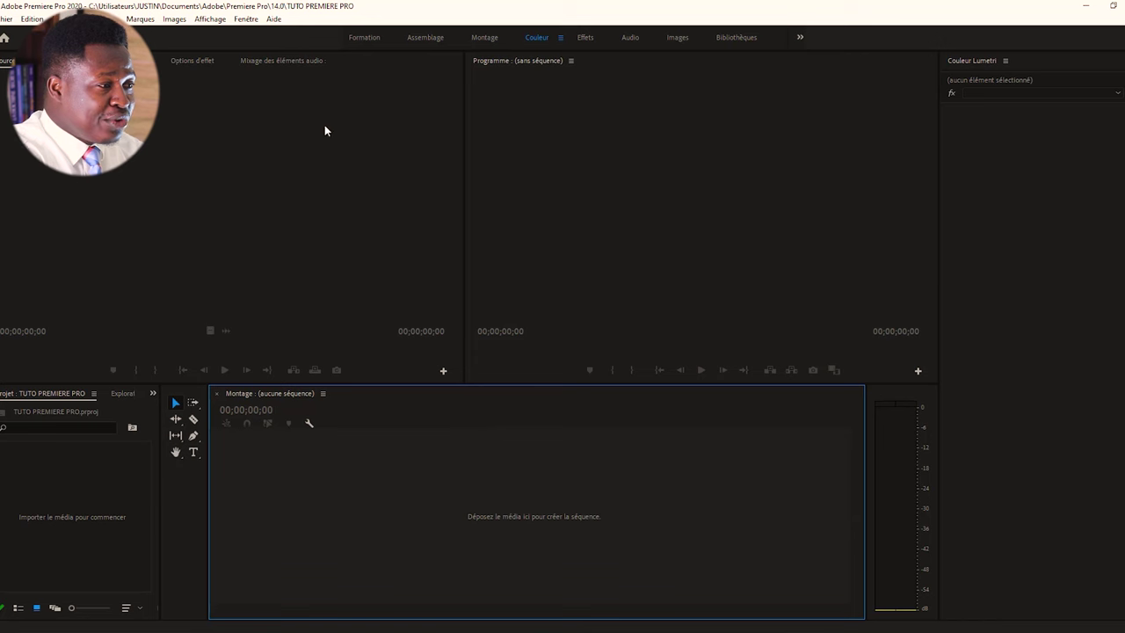
# Switch to the Montage workspace and start a media import from the Vidéos folder.
pyautogui.click(482, 37)
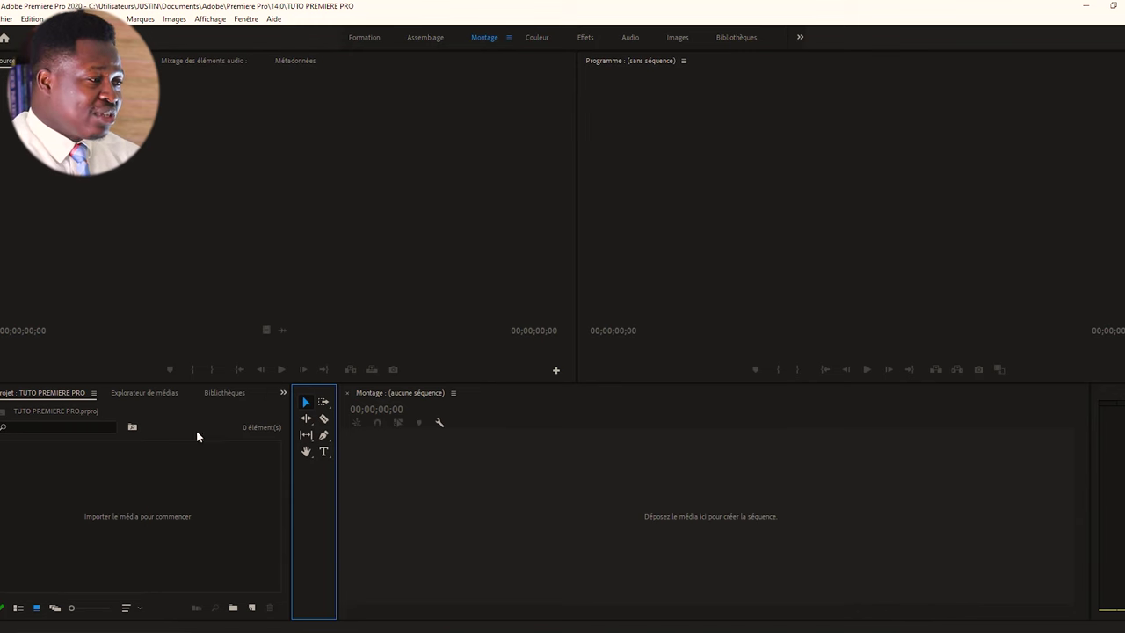
pyautogui.click(127, 477)
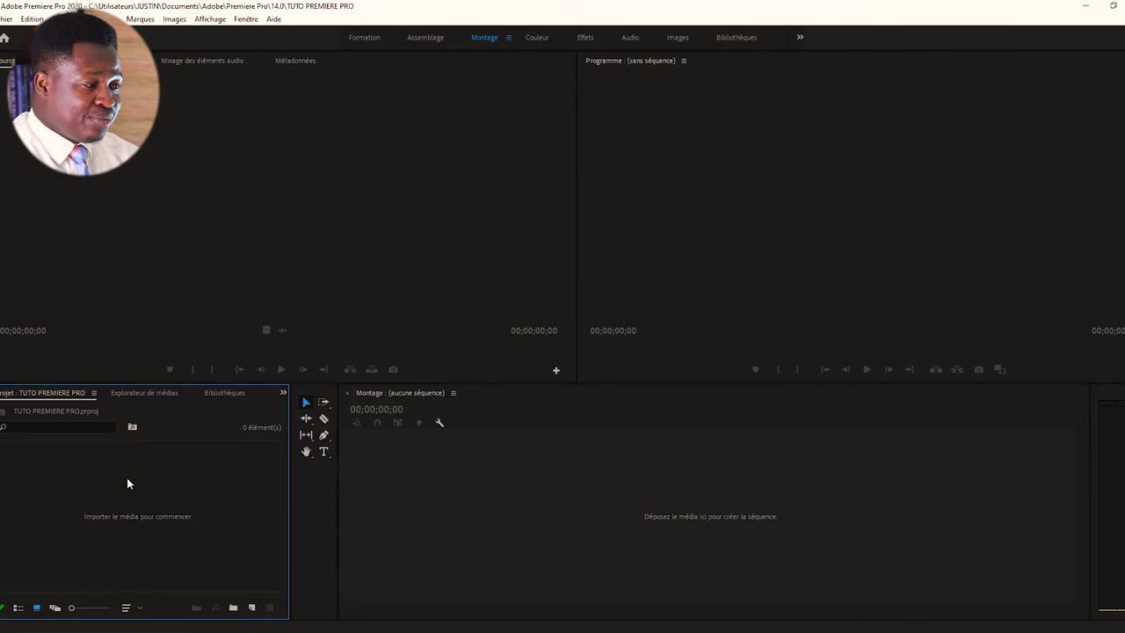
pyautogui.doubleClick(127, 478)
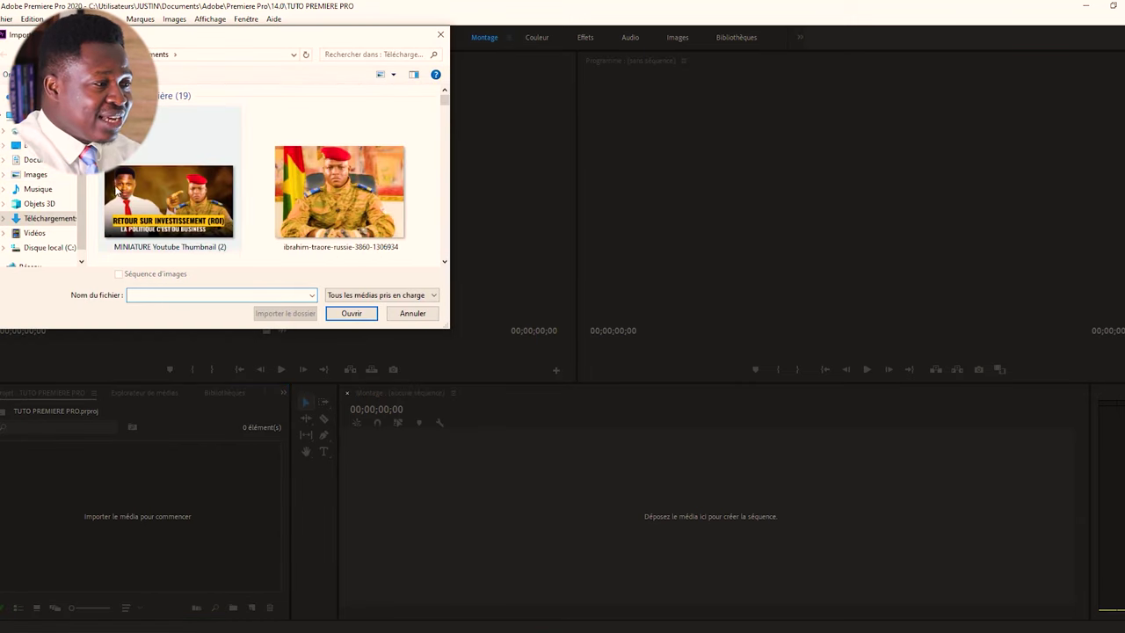
pyautogui.click(169, 200)
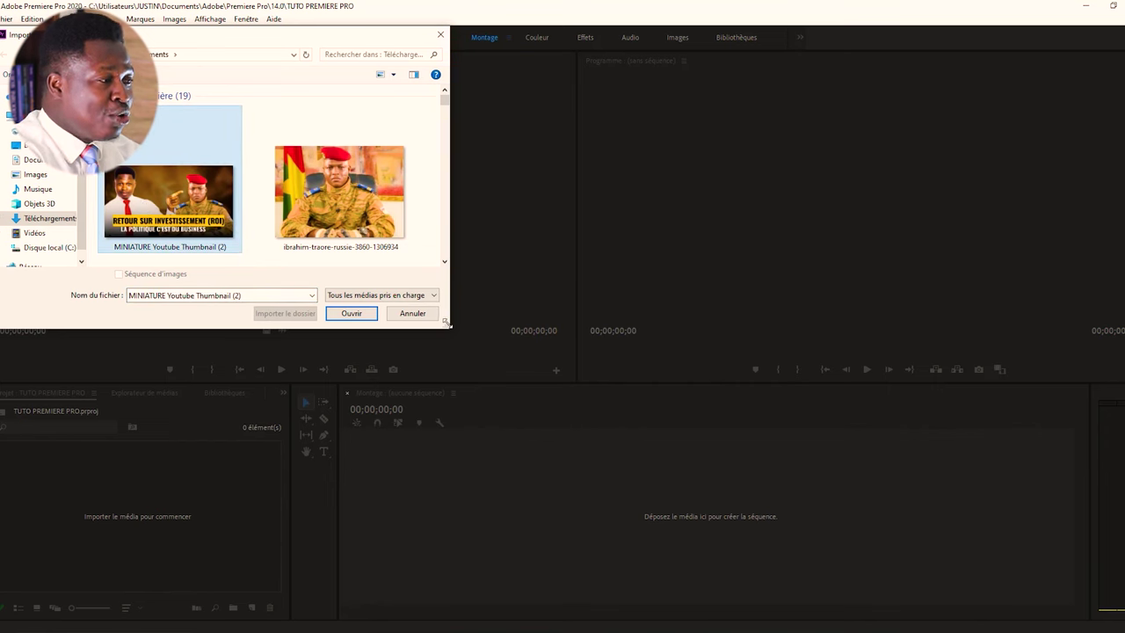
pyautogui.click(55, 236)
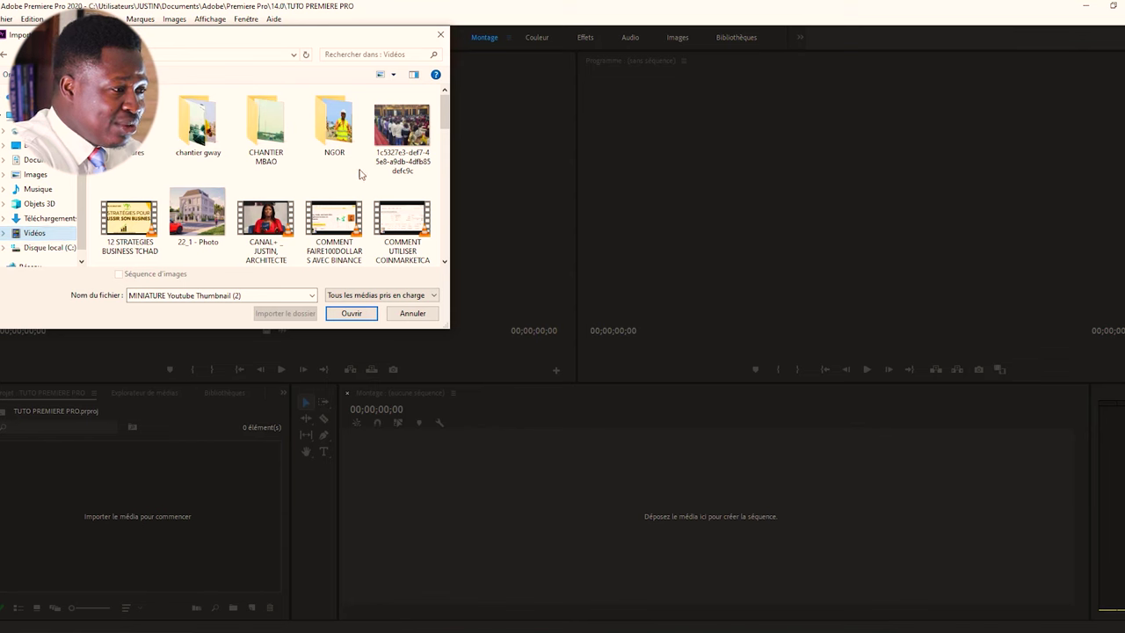
pyautogui.click(273, 230)
pyautogui.keyDown('ctrl'); pyautogui.click(187, 199); pyautogui.keyUp('ctrl')
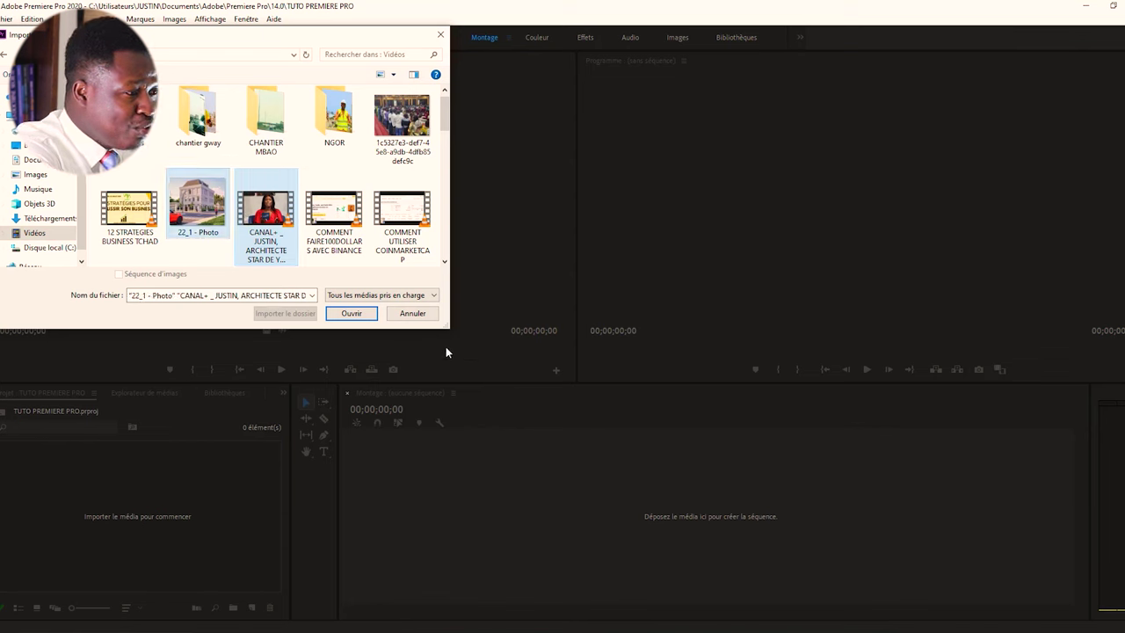
pyautogui.moveTo(451, 330); pyautogui.dragTo(824, 592)
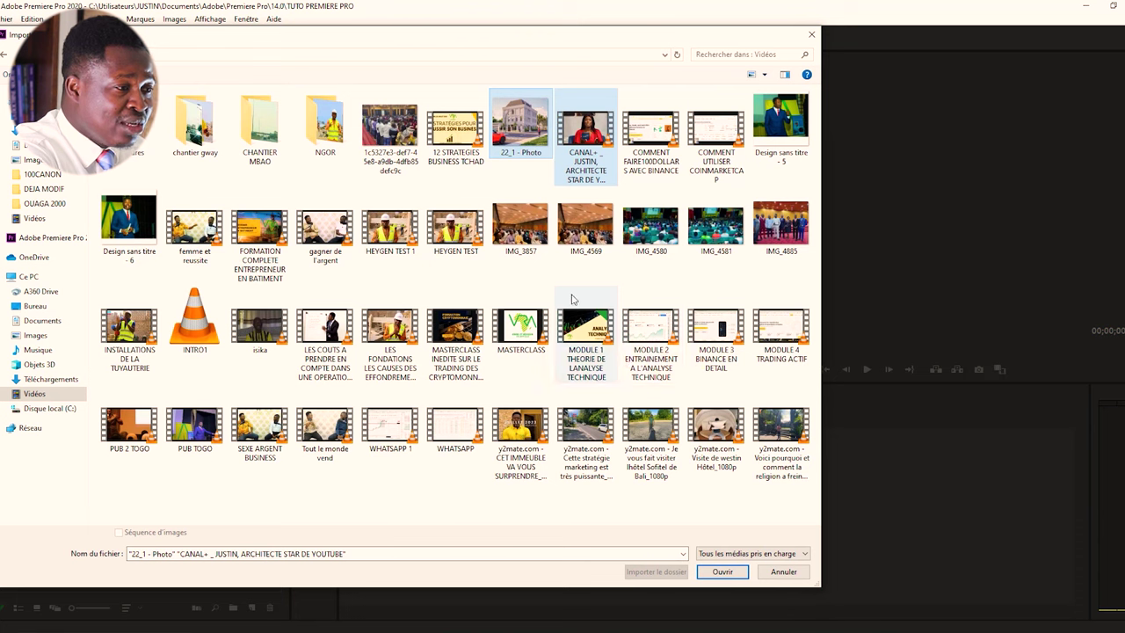
pyautogui.keyDown('ctrl'); pyautogui.click(772, 130); pyautogui.keyUp('ctrl')
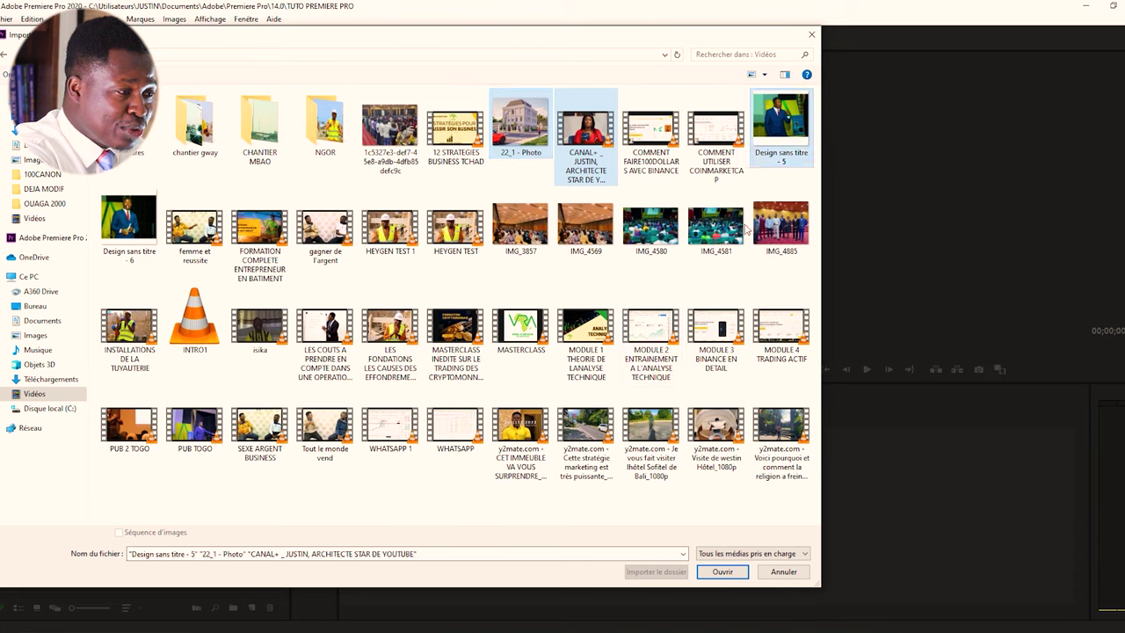
pyautogui.moveTo(758, 232); pyautogui.dragTo(710, 255)
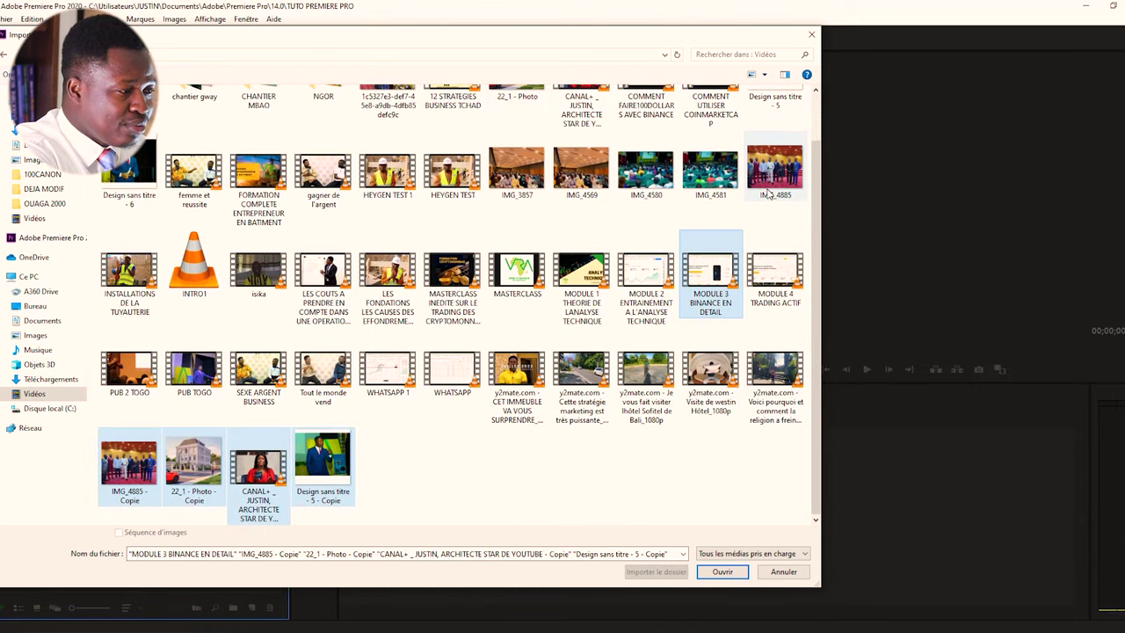
pyautogui.hotkey('ctrl', 'z')
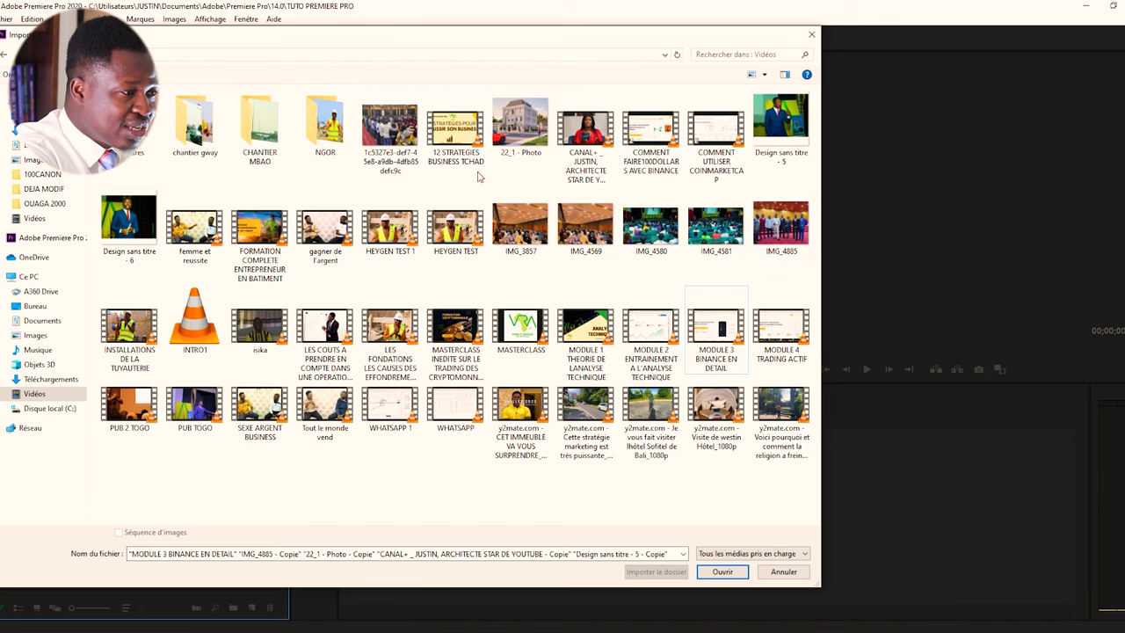
# Import the CANAL+ video, 22_1 - Photo, the 1c5327e3 picture, Design sans titre - 5 and - 6, IMG_4581, IMG_4885 and INTRO1.
pyautogui.click(576, 147)
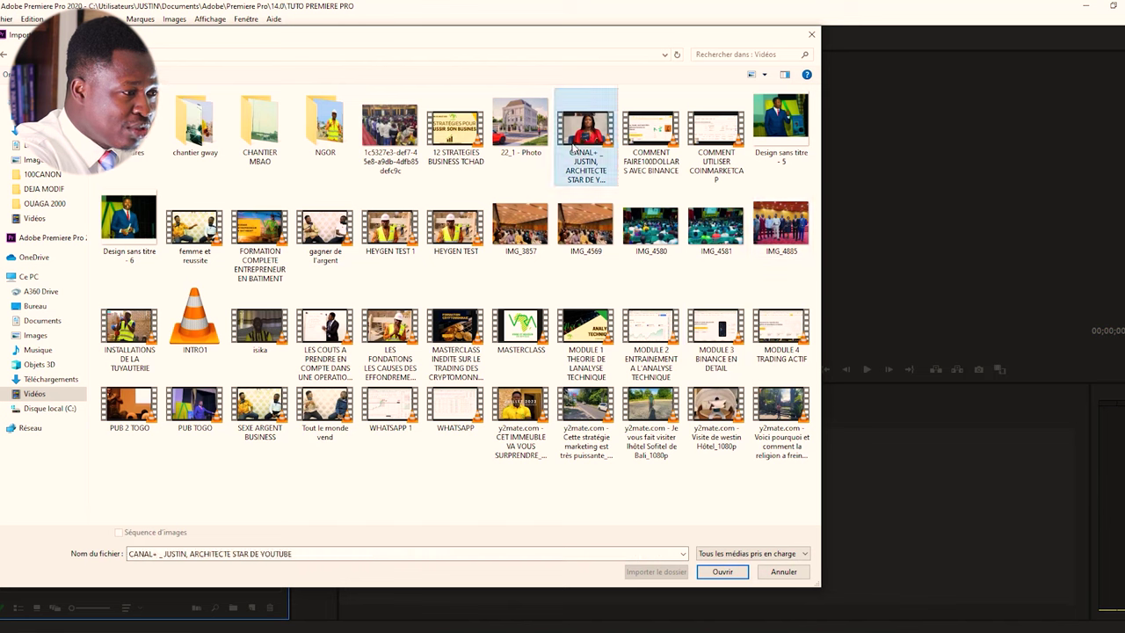
pyautogui.keyDown('ctrl'); pyautogui.click(519, 141); pyautogui.keyUp('ctrl')
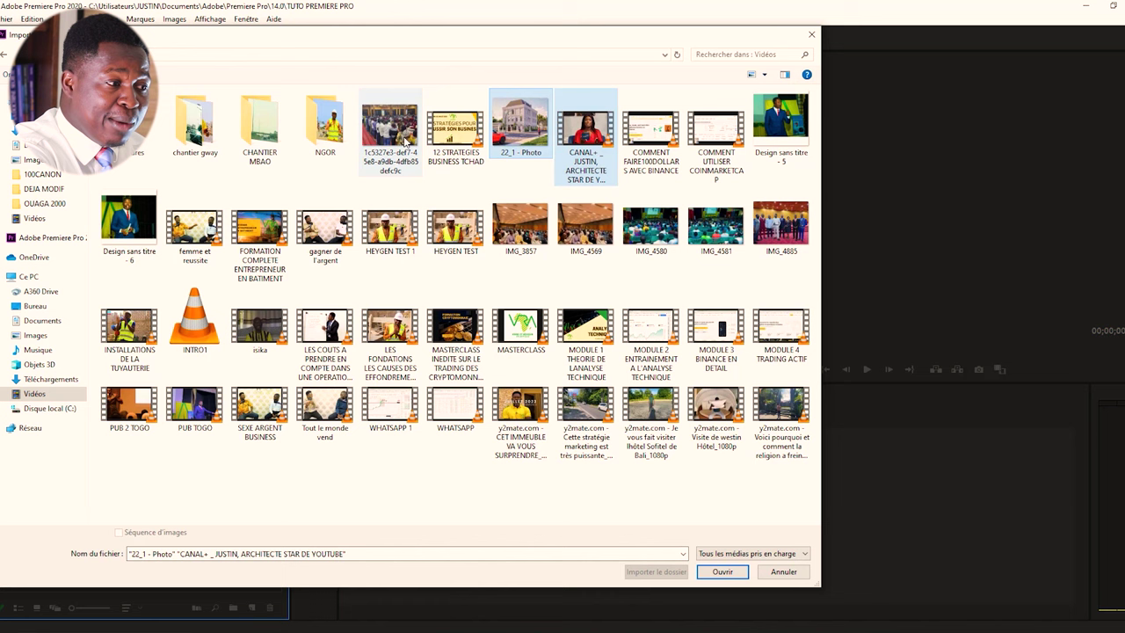
pyautogui.keyDown('ctrl'); pyautogui.click(413, 140); pyautogui.keyUp('ctrl')
pyautogui.keyDown('ctrl'); pyautogui.click(775, 139); pyautogui.keyUp('ctrl')
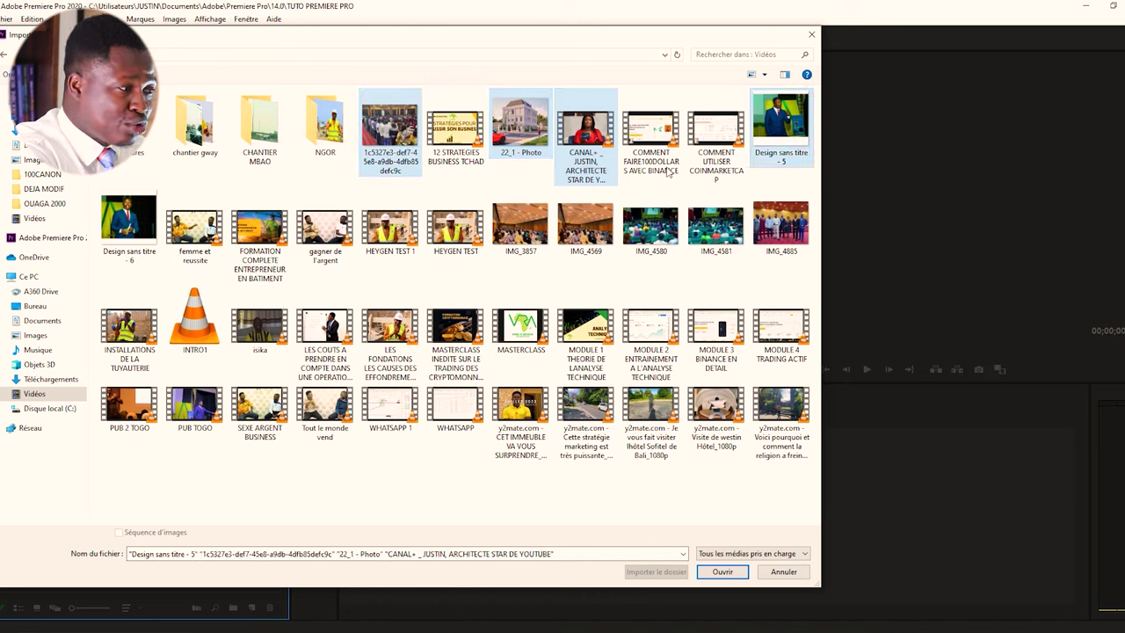
pyautogui.keyDown('ctrl'); pyautogui.click(138, 227); pyautogui.keyUp('ctrl')
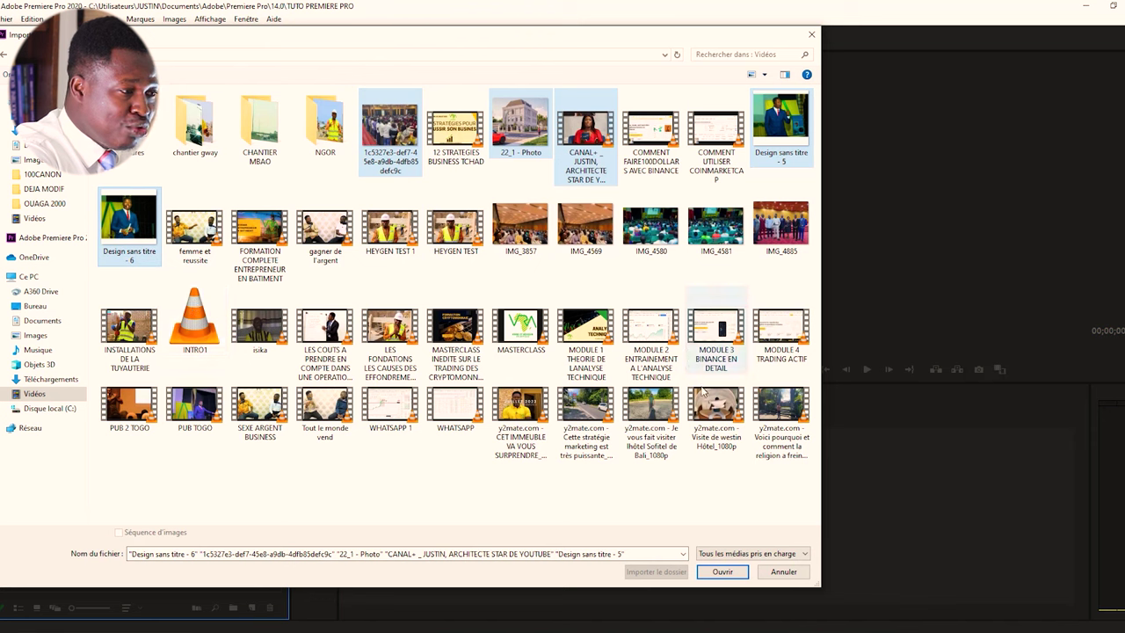
pyautogui.keyDown('ctrl'); pyautogui.click(716, 236); pyautogui.keyUp('ctrl')
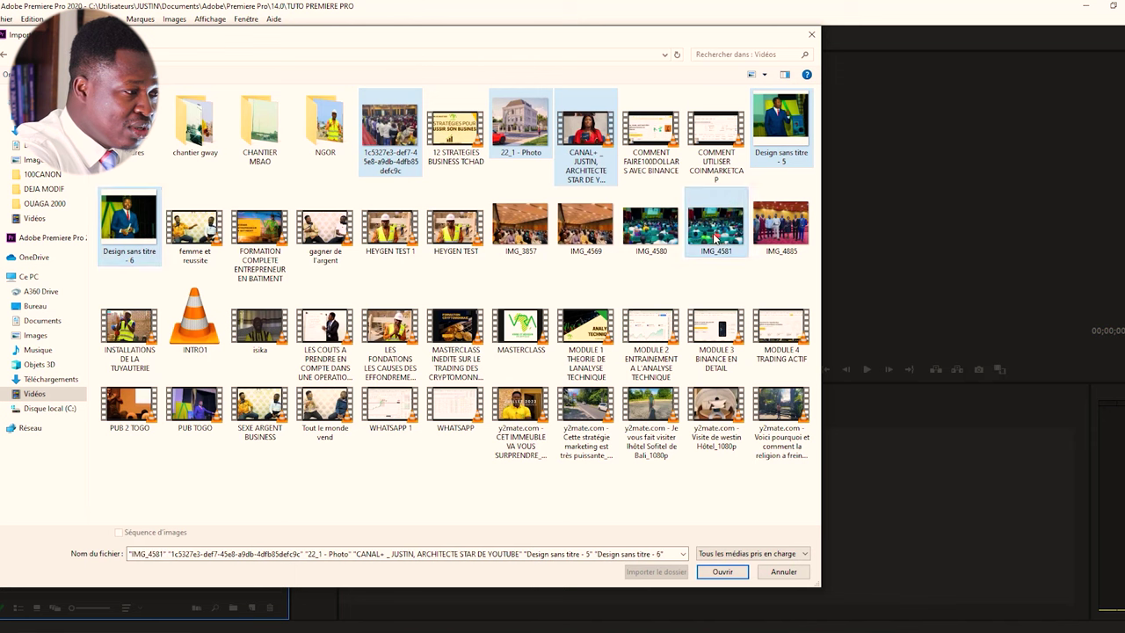
pyautogui.keyDown('ctrl'); pyautogui.click(776, 233); pyautogui.keyUp('ctrl')
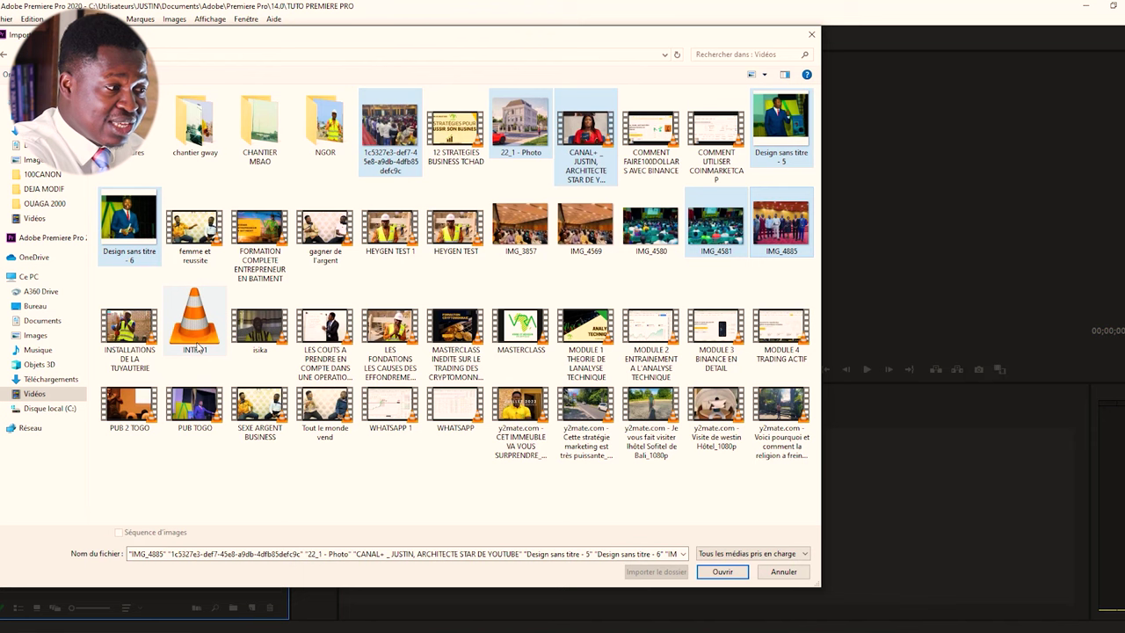
pyautogui.keyDown('ctrl'); pyautogui.click(197, 348); pyautogui.keyUp('ctrl')
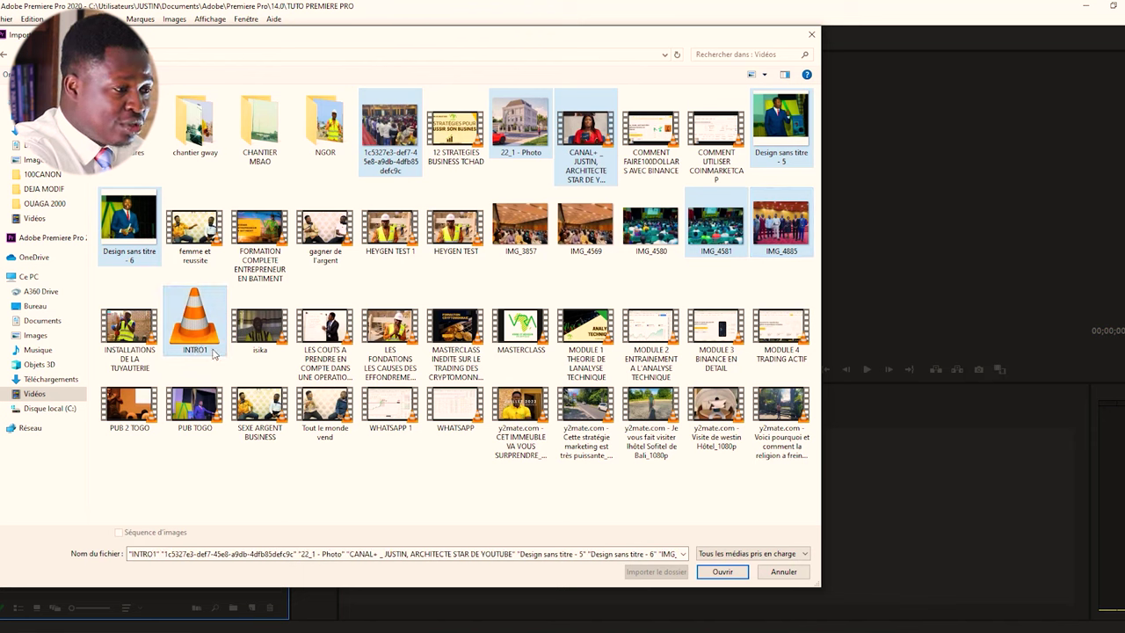
pyautogui.click(722, 572)
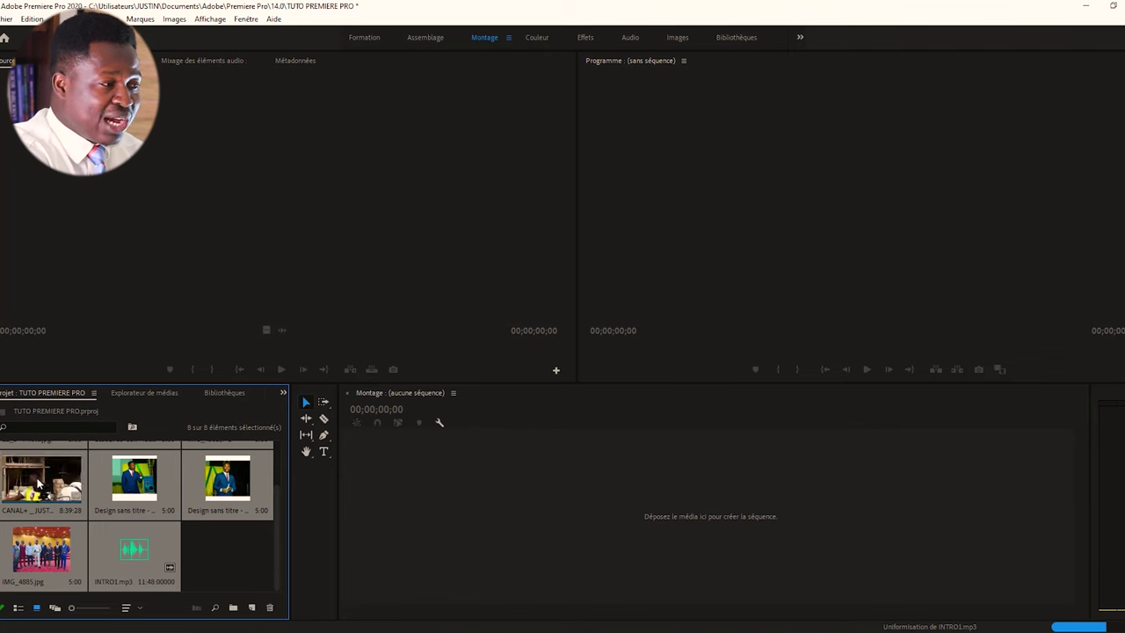
# Preview the imported CANAL+ video in the source monitor from its start and scrub ahead to about 00:04:33.
pyautogui.doubleClick(38, 482)
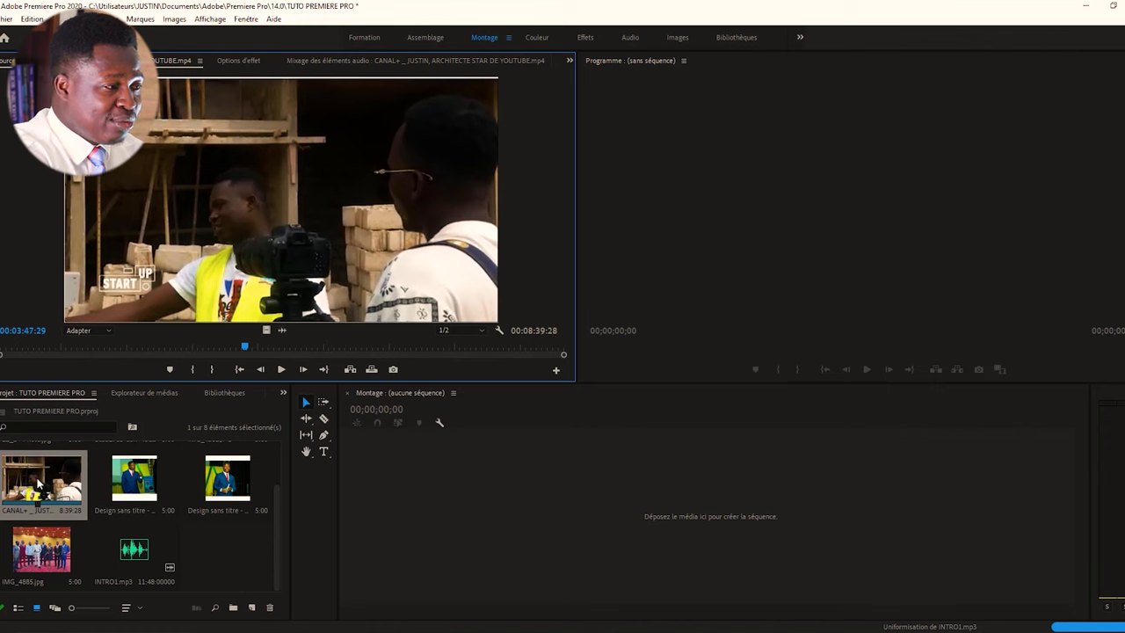
pyautogui.moveTo(245, 349); pyautogui.dragTo(0, 355)
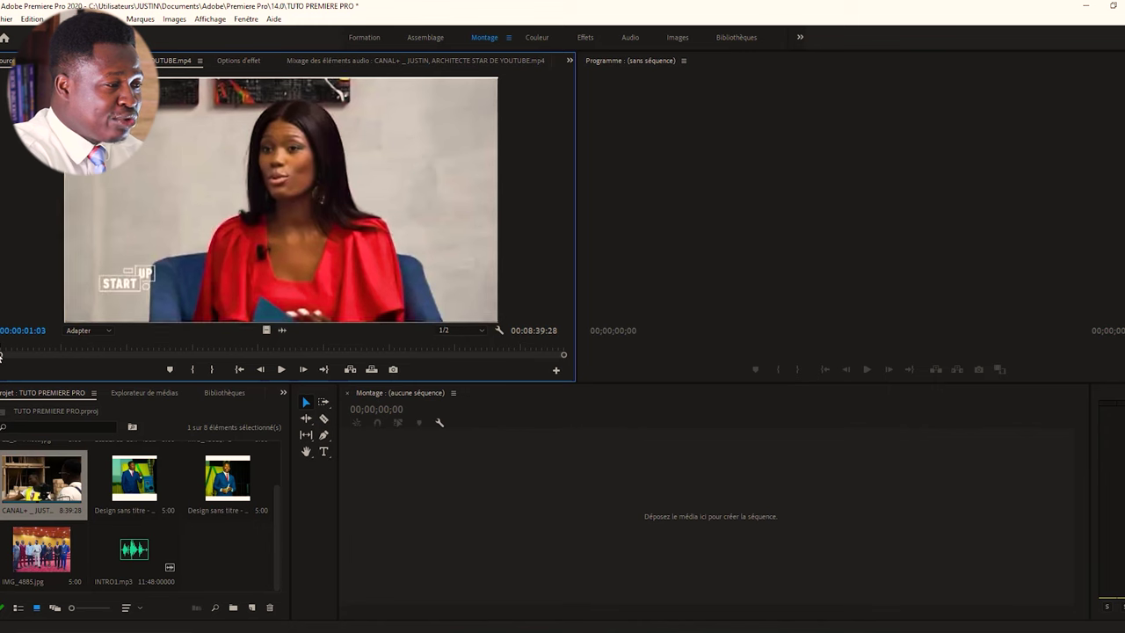
pyautogui.click(284, 373)
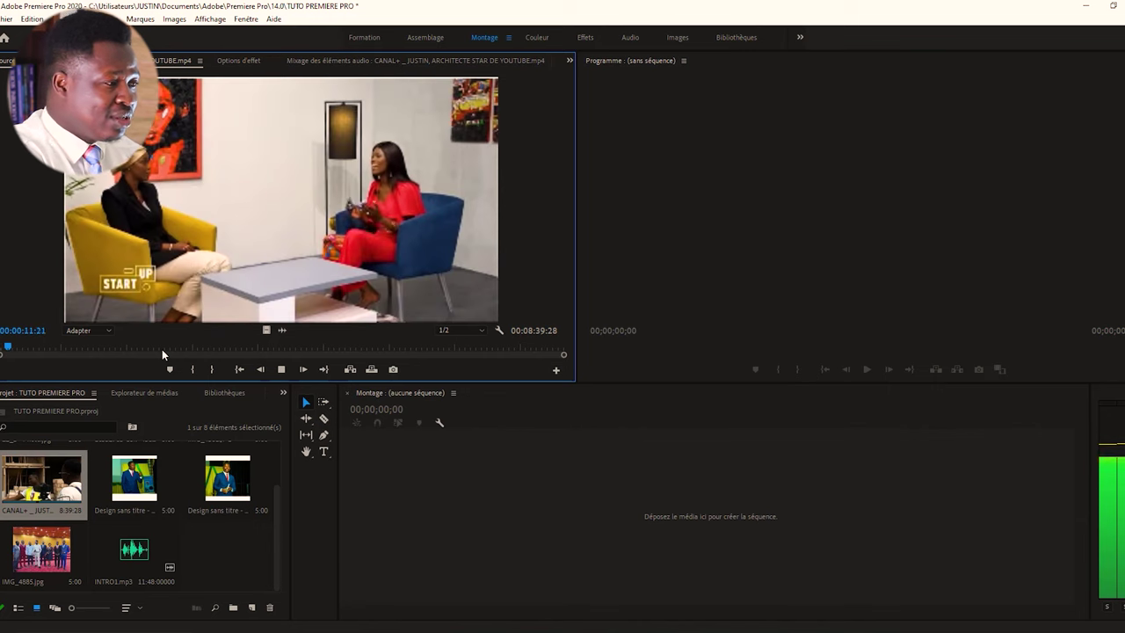
pyautogui.click(282, 369)
pyautogui.click(230, 482)
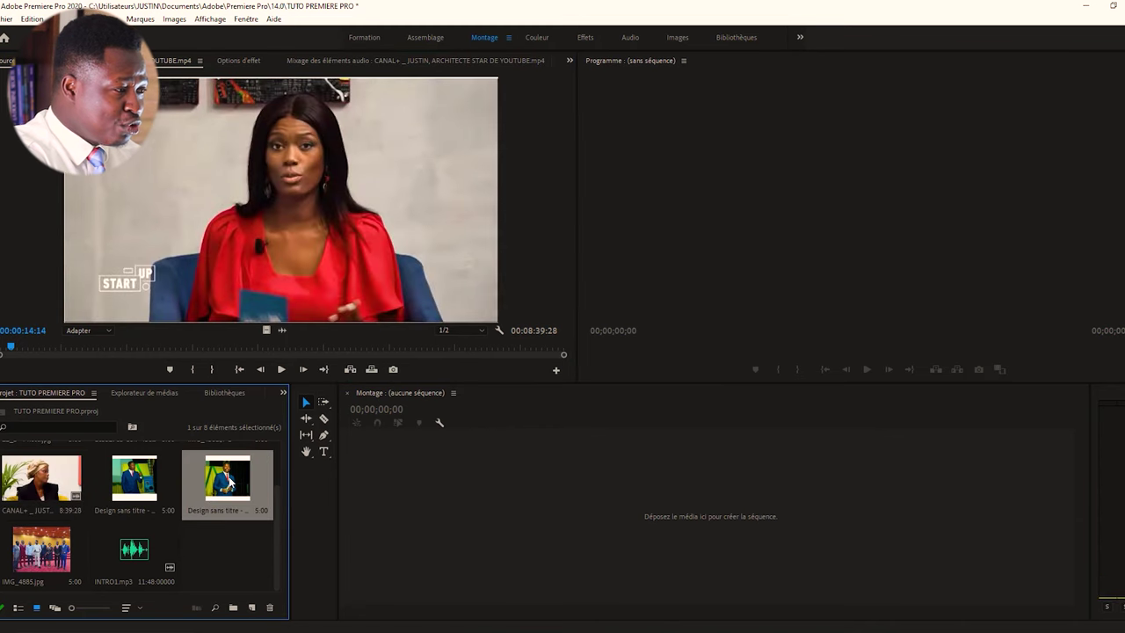
pyautogui.moveTo(10, 349); pyautogui.dragTo(297, 370)
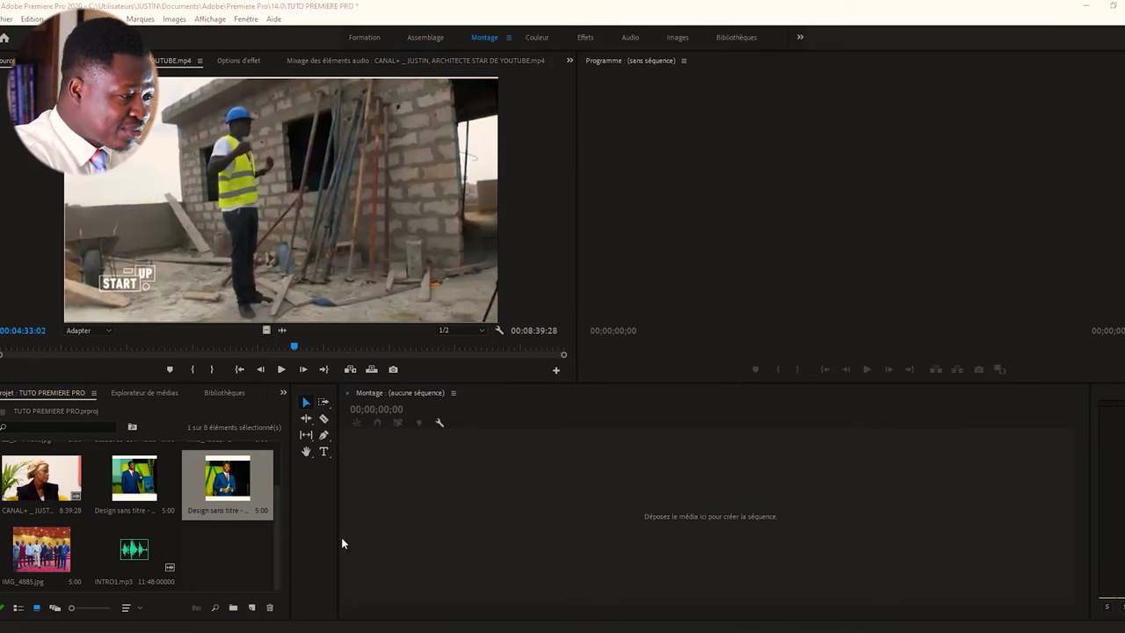
# Load INTRO1.mp3 in the source monitor and play a few seconds of it from about 00:00:38.
pyautogui.click(137, 563)
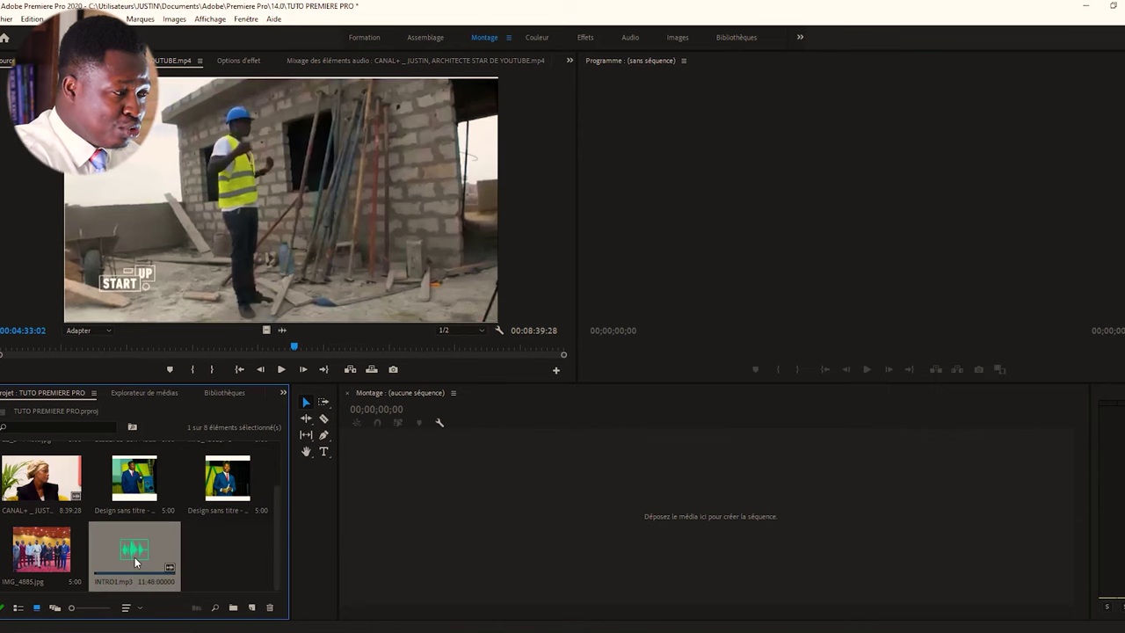
pyautogui.doubleClick(136, 562)
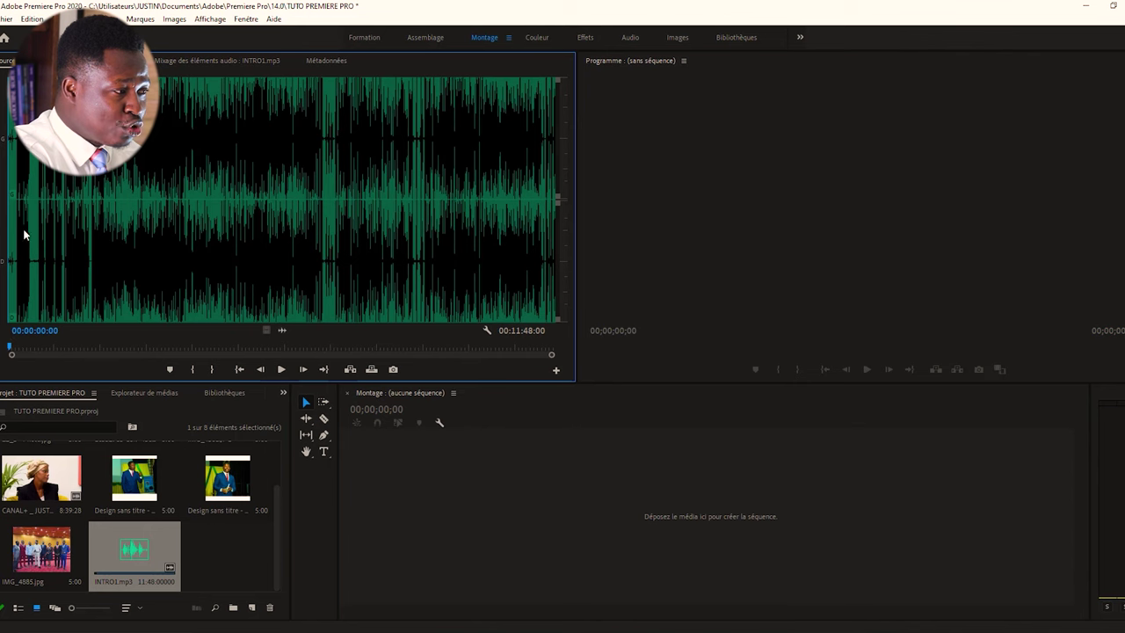
pyautogui.moveTo(14, 202); pyautogui.dragTo(41, 264)
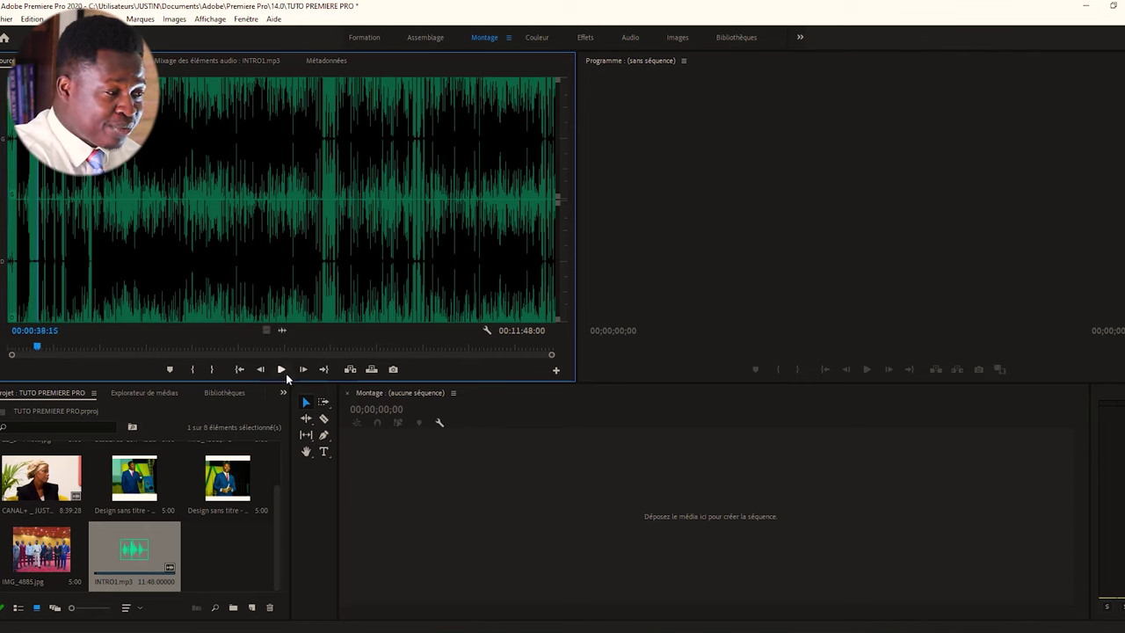
pyautogui.click(280, 369)
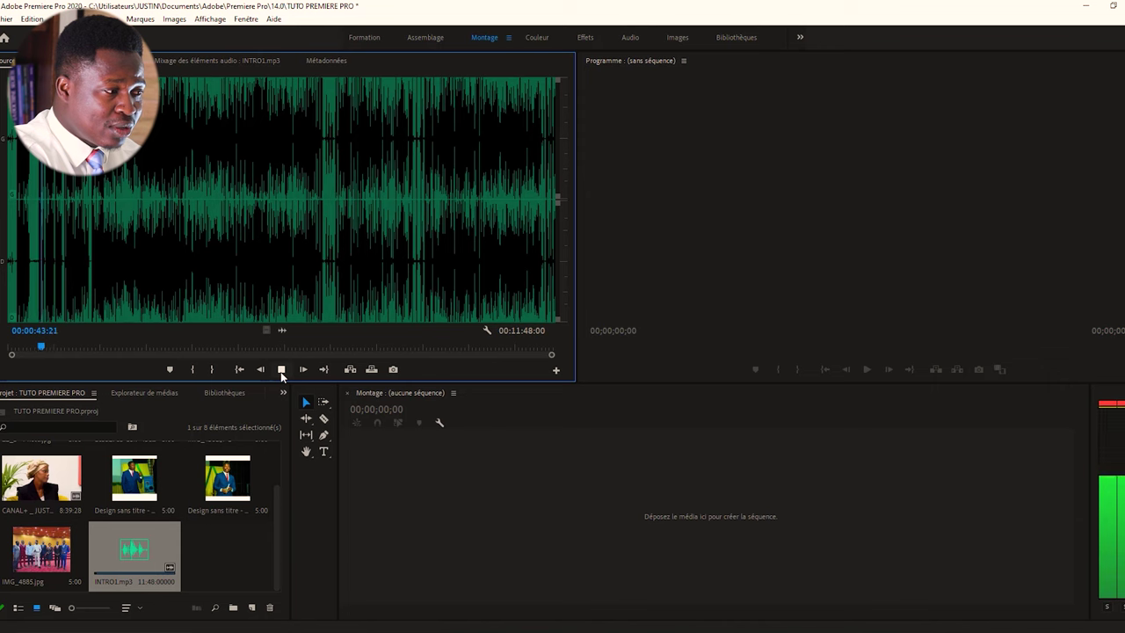
pyautogui.click(282, 370)
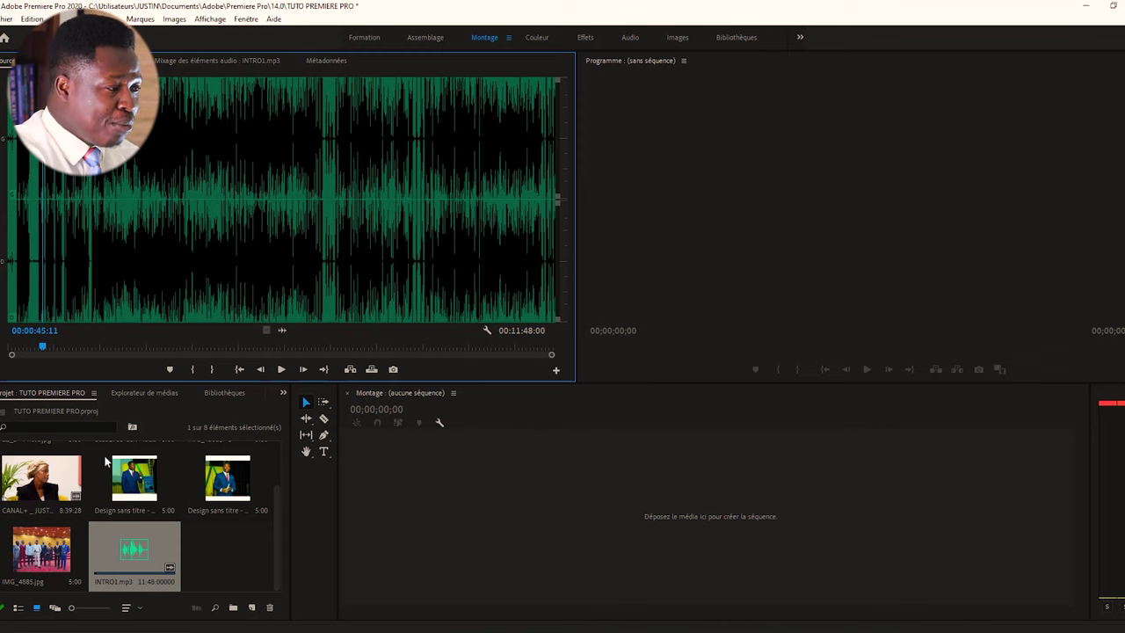
# Preview the pictures IMG_4581, 1c5327e3 and 22_1 - Photo one after another in the source monitor.
pyautogui.scroll(1, 137, 518)
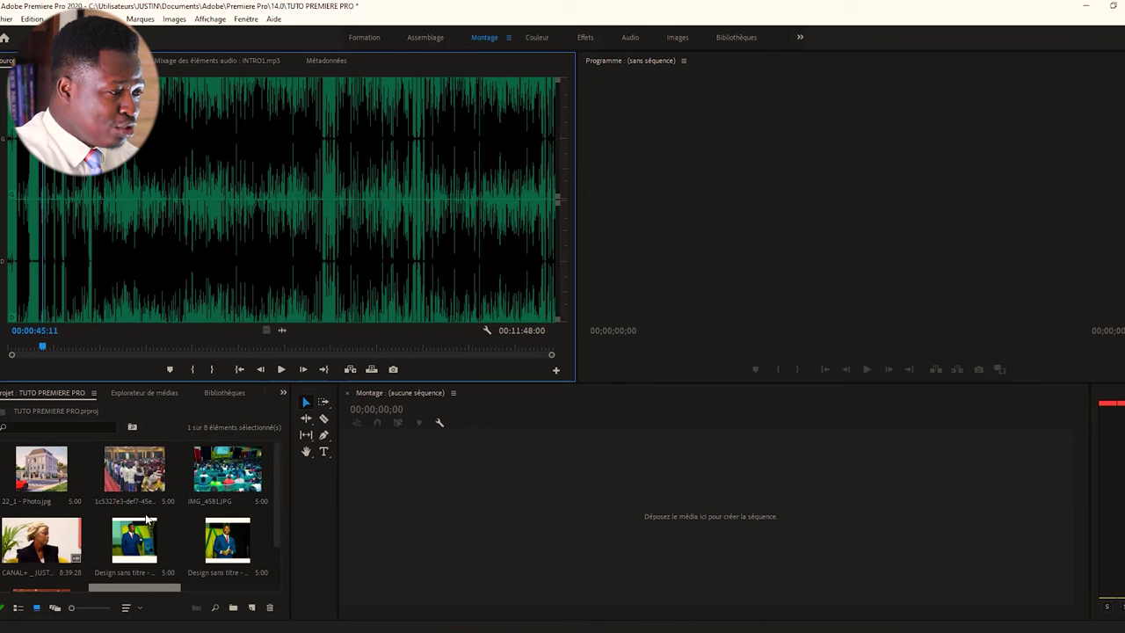
pyautogui.doubleClick(227, 499)
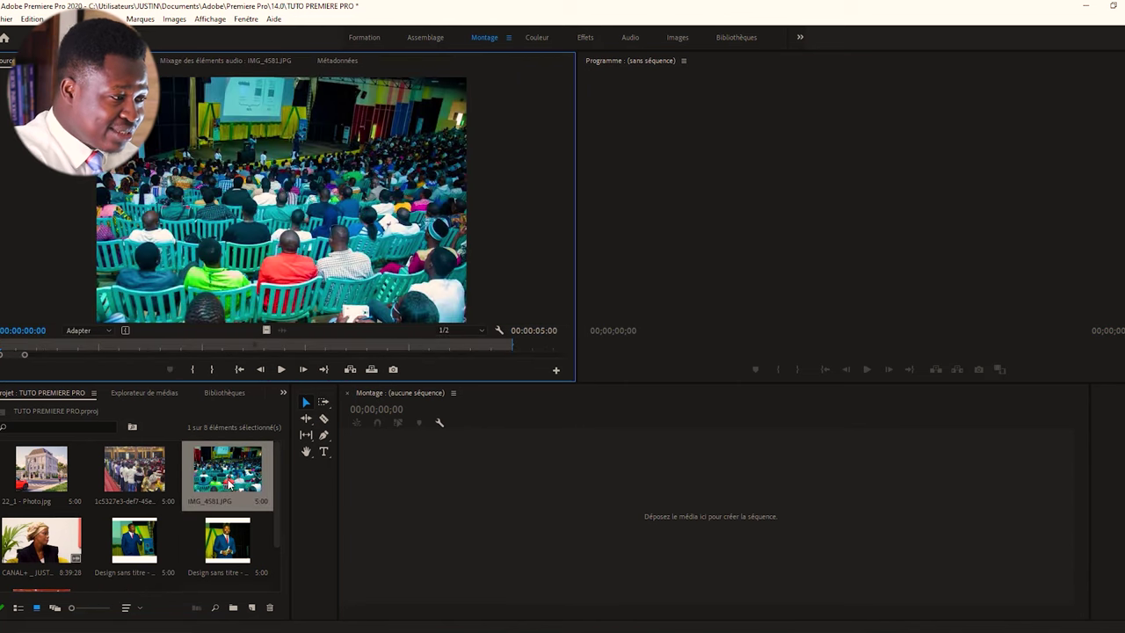
pyautogui.doubleClick(136, 477)
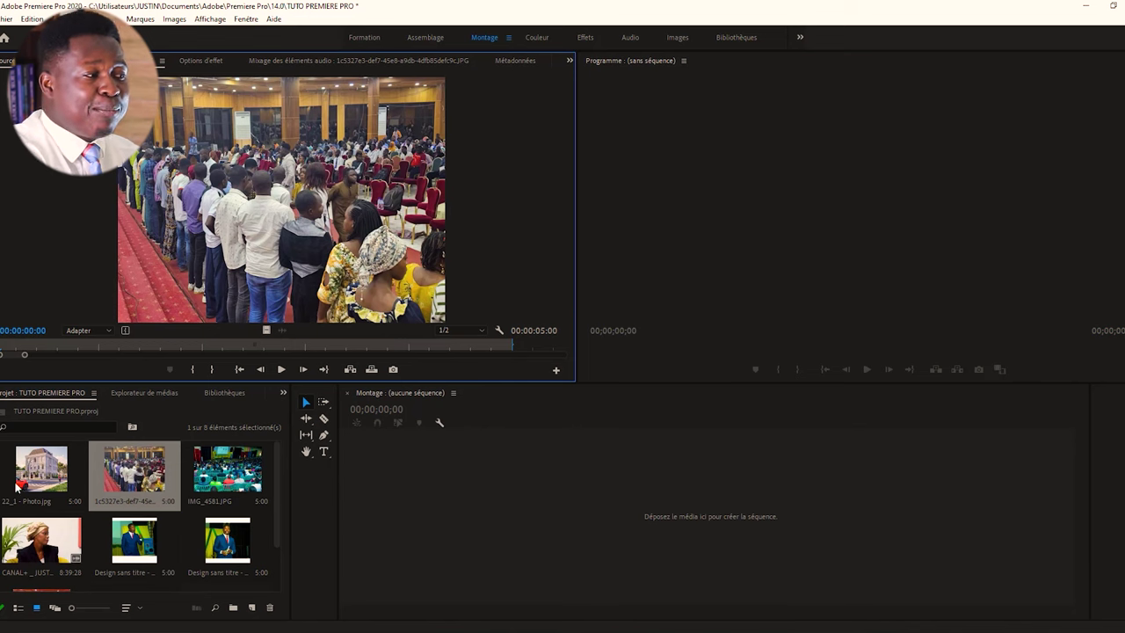
pyautogui.doubleClick(39, 473)
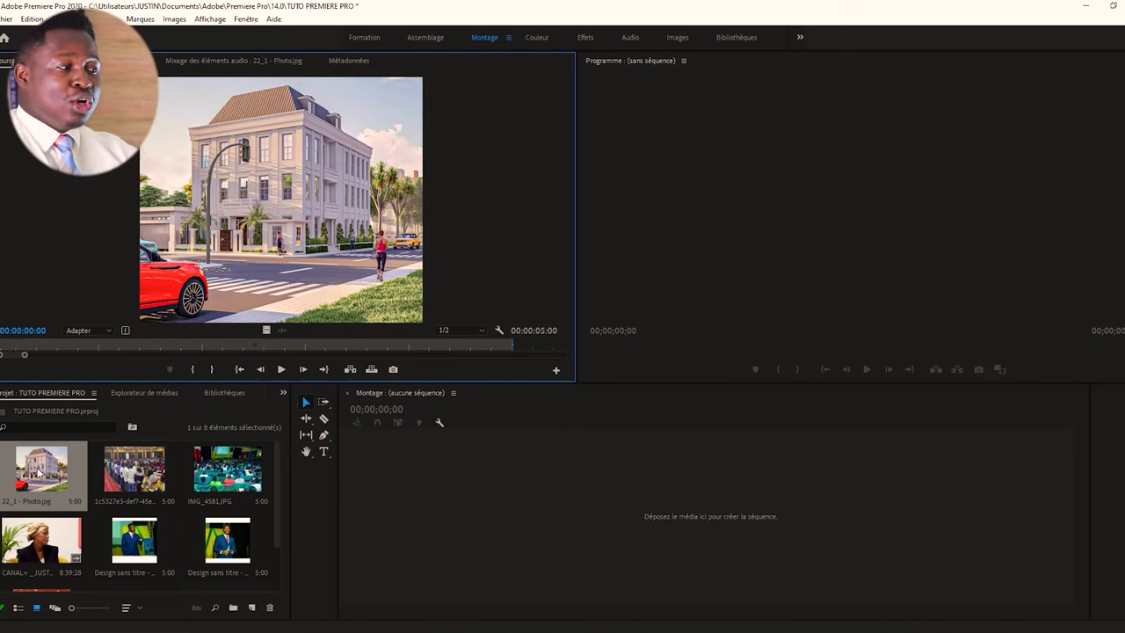
# Preview the 1c5327e3 and IMG_4581 pictures once more in the source monitor.
pyautogui.doubleClick(112, 476)
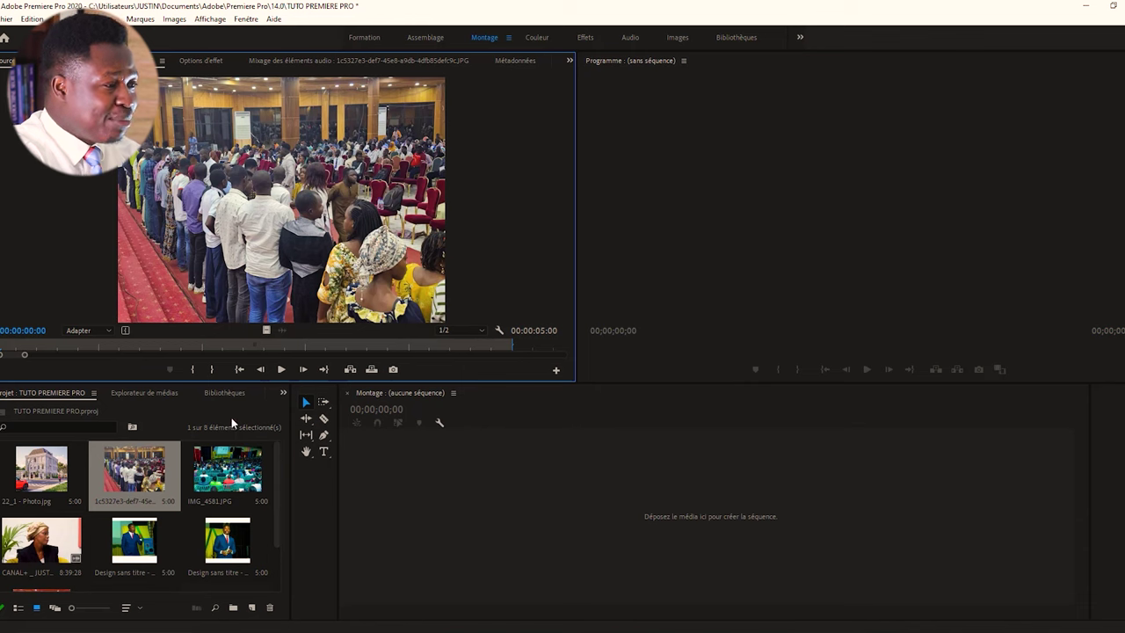
pyautogui.doubleClick(230, 492)
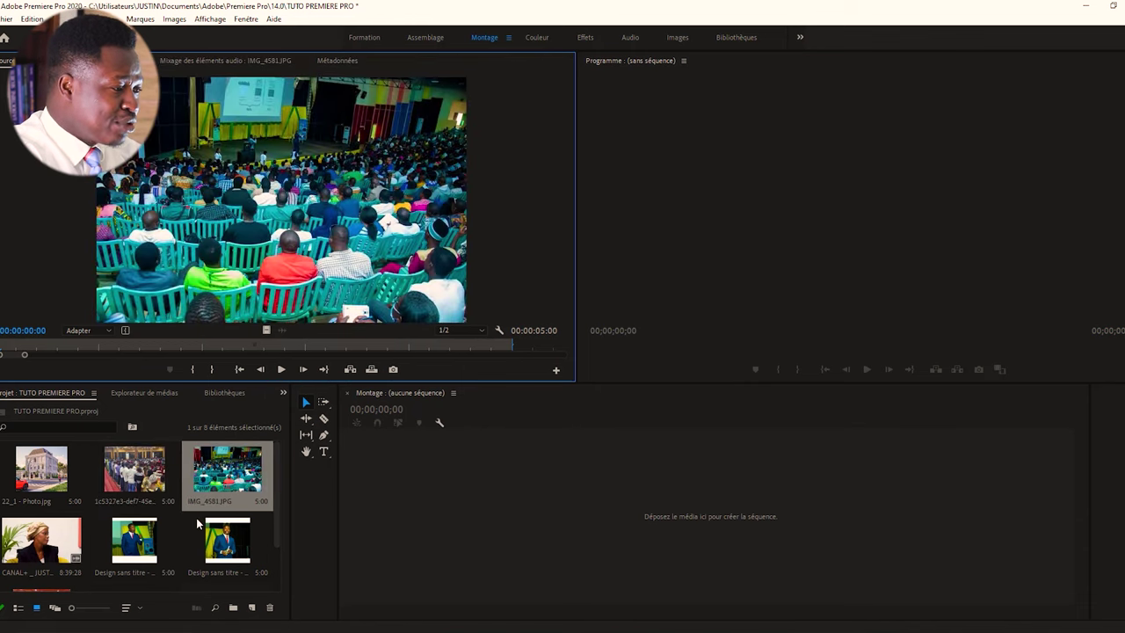
# Import the video CHANTIER NGOR 1 from the NGOR folder into the project.
pyautogui.scroll(-1, 116, 535)
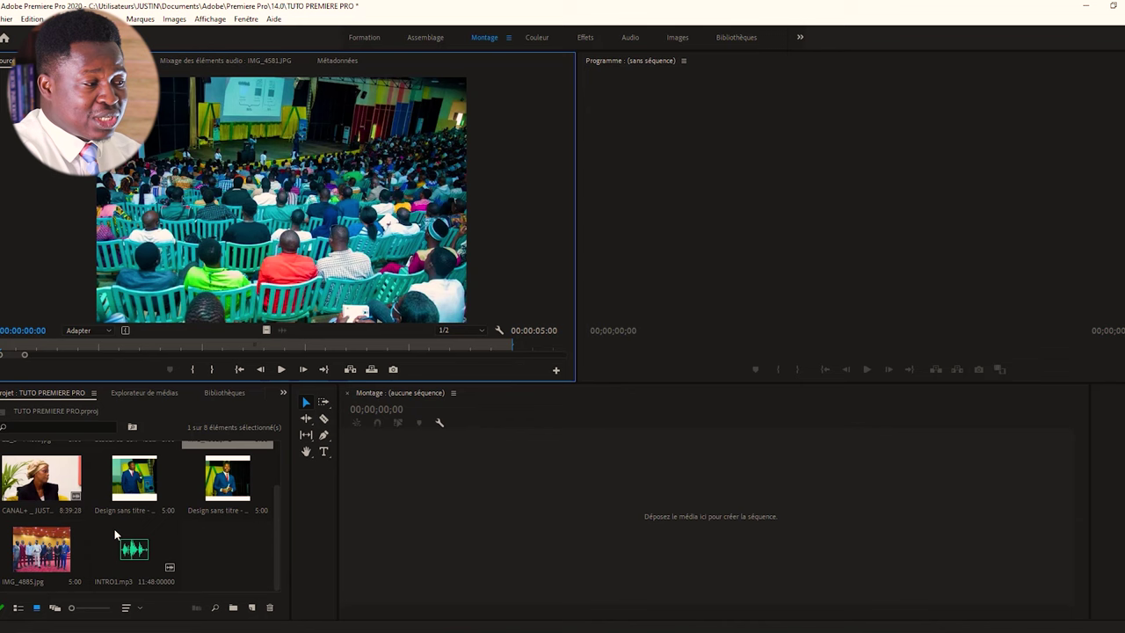
pyautogui.click(226, 556)
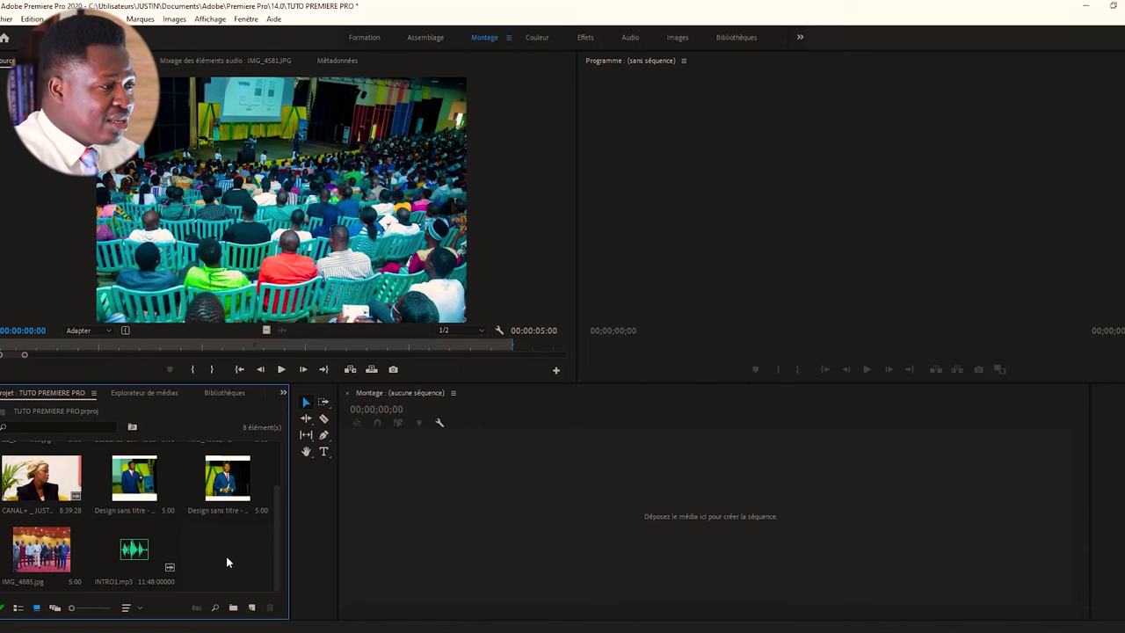
pyautogui.doubleClick(226, 556)
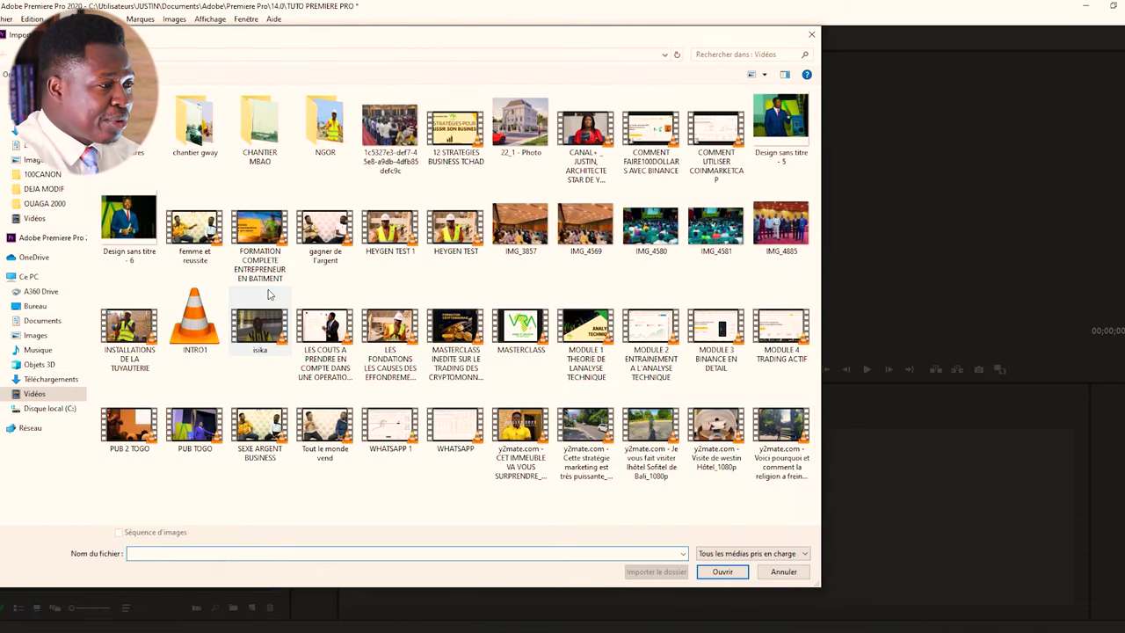
pyautogui.click(322, 128)
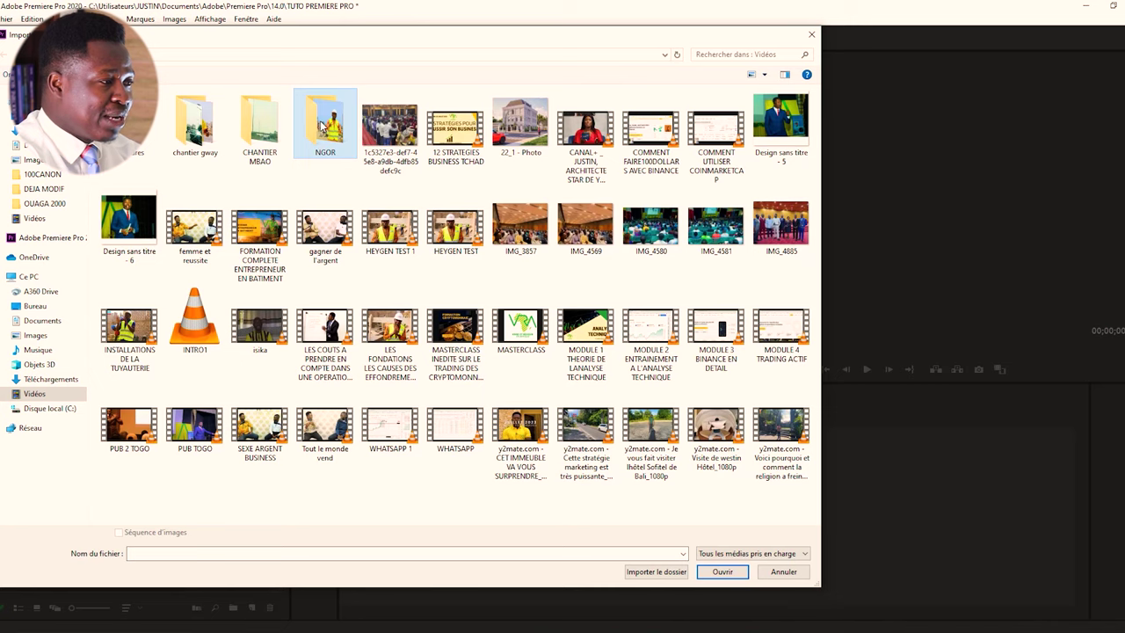
pyautogui.doubleClick(322, 127)
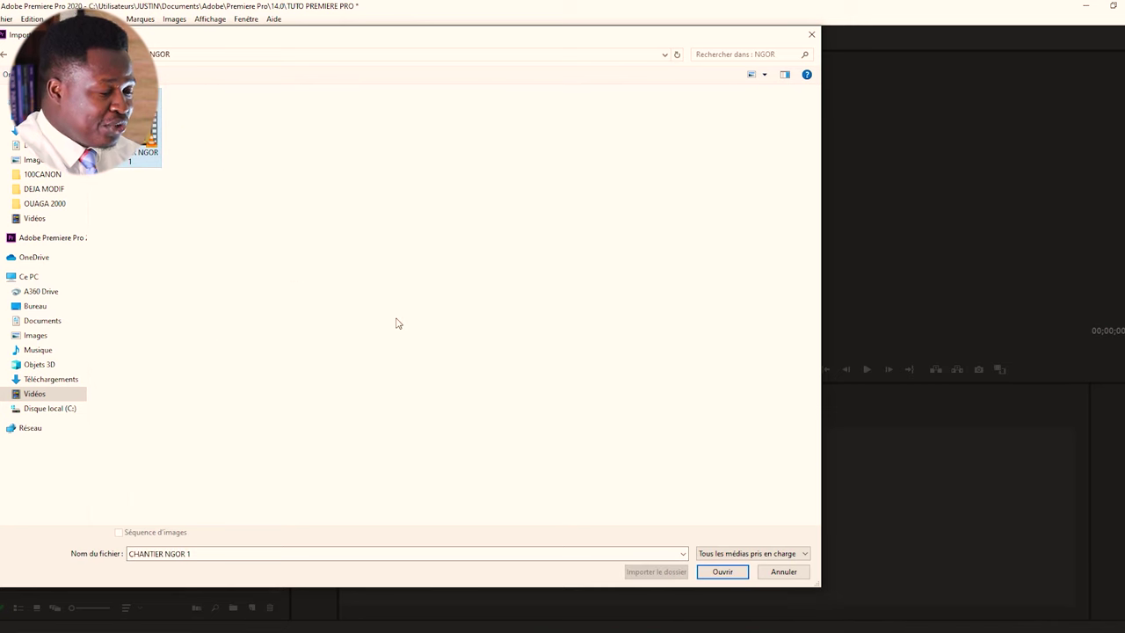
pyautogui.click(727, 573)
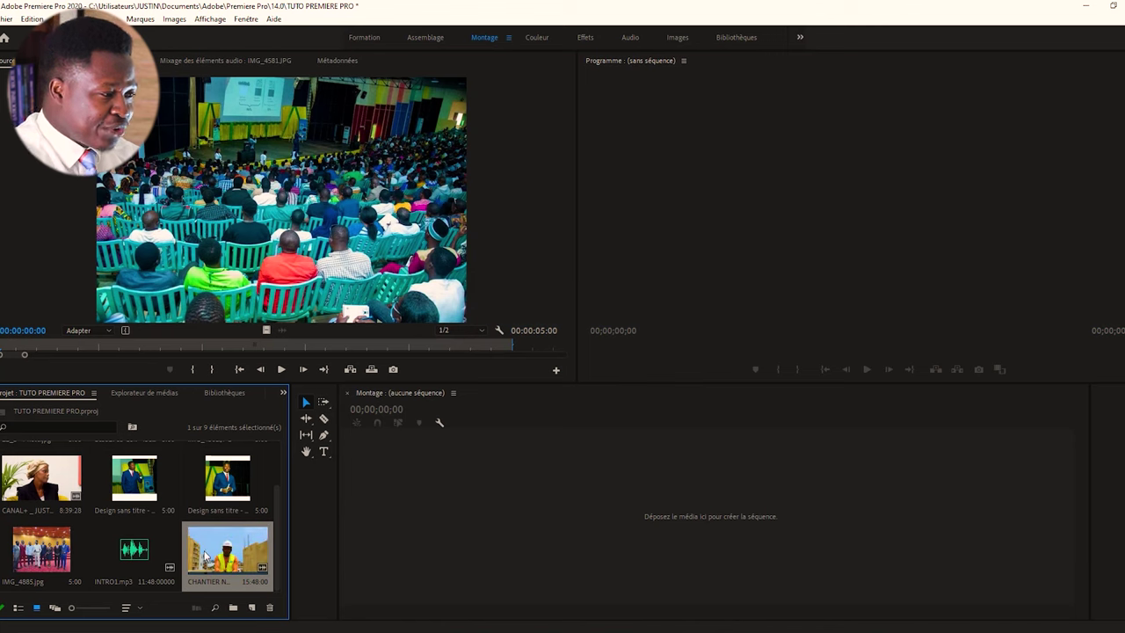
# Load CHANTIER NGOR 1 in the source monitor and mark the in point at its start and the out point at about 00:00:57:23.
pyautogui.doubleClick(208, 556)
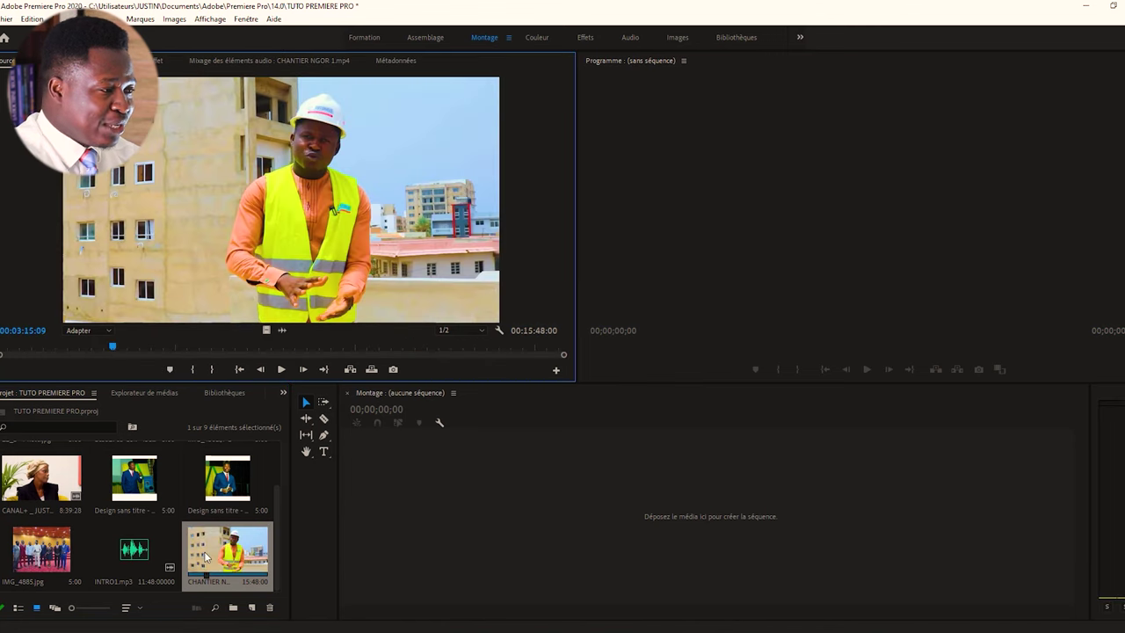
pyautogui.moveTo(112, 348); pyautogui.dragTo(0, 347)
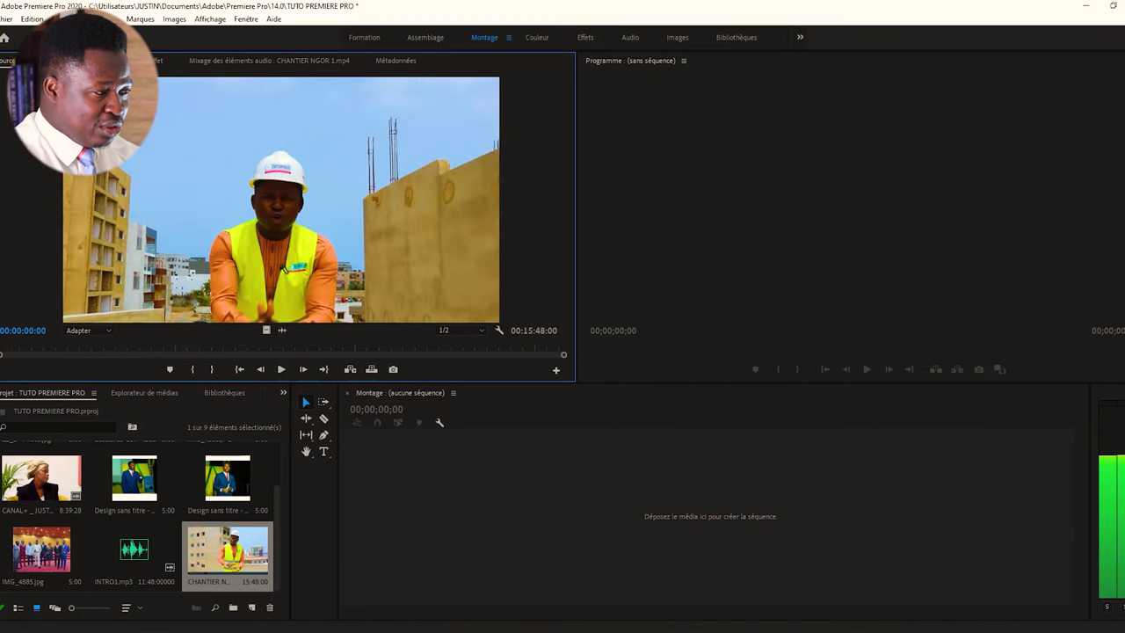
pyautogui.click(194, 371)
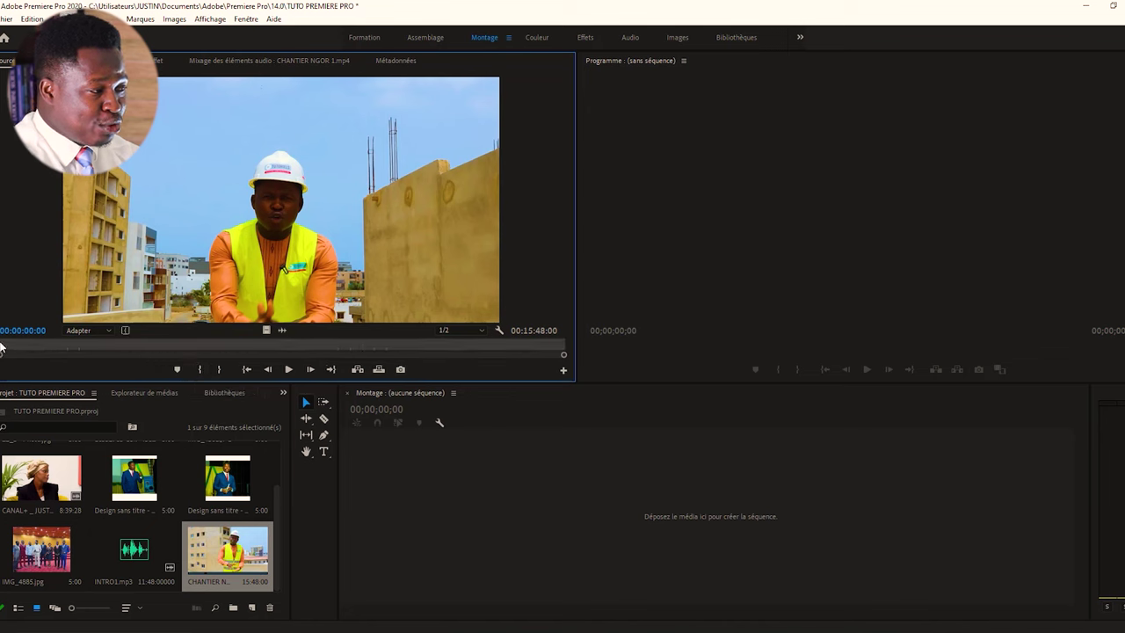
pyautogui.moveTo(1, 350); pyautogui.dragTo(30, 350)
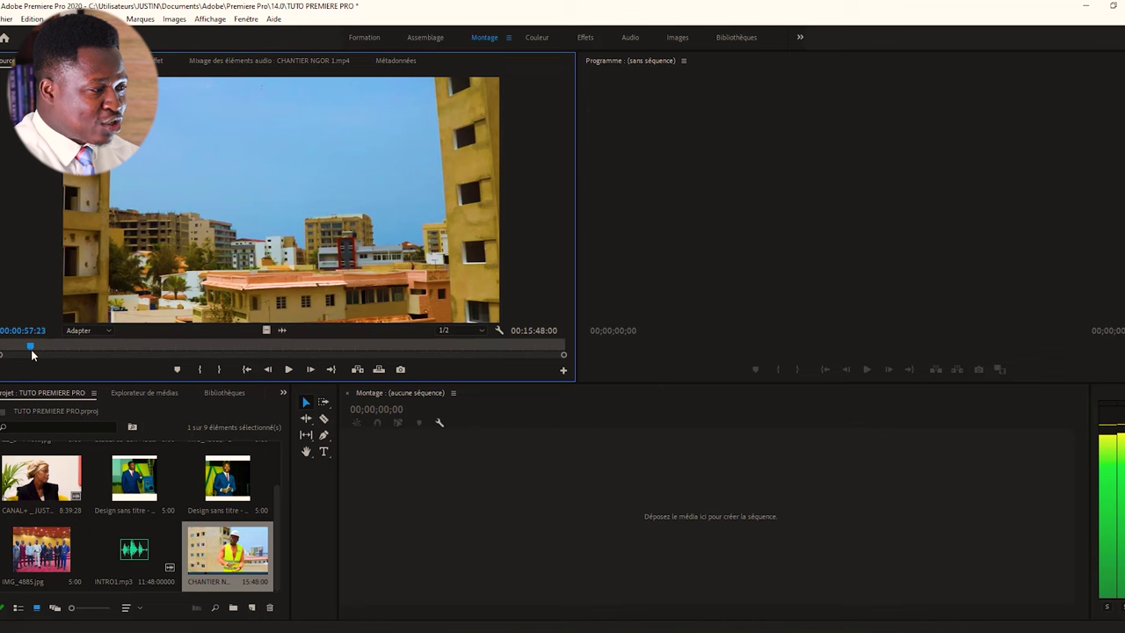
pyautogui.click(219, 370)
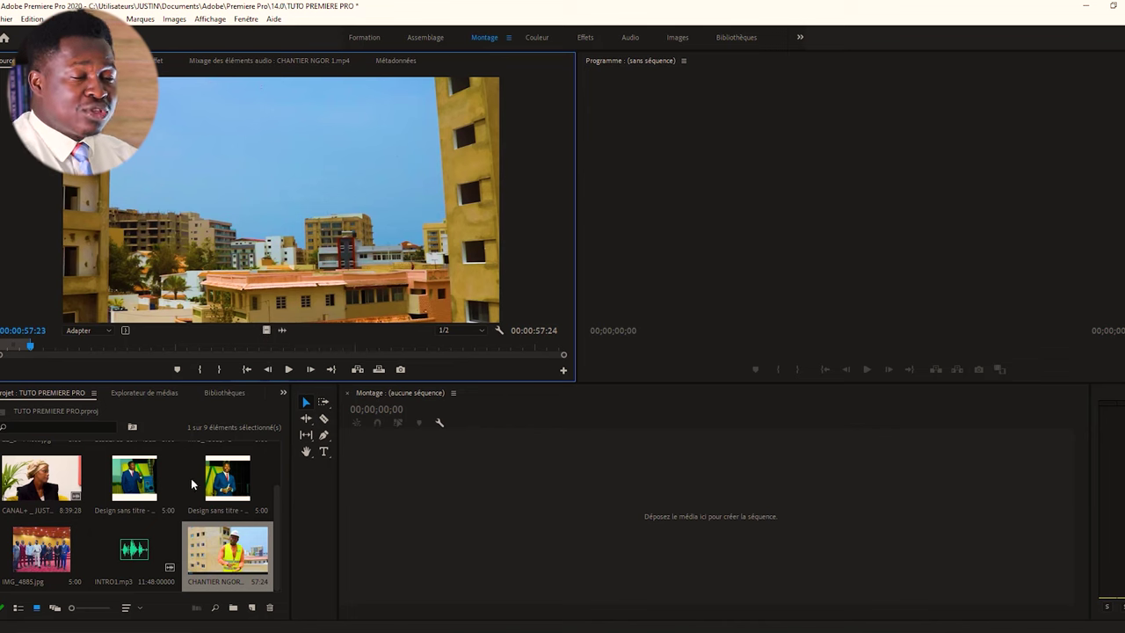
pyautogui.click(162, 529)
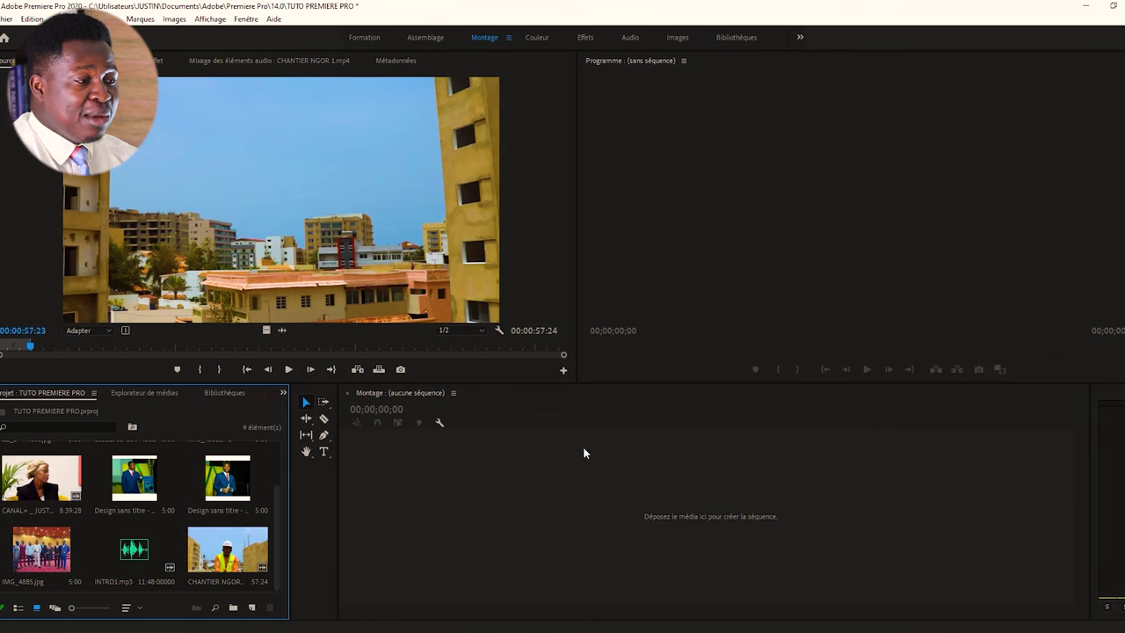
# Look through the presets offered for a new sequence, including the AVC-Intra group, and leave without creating one.
pyautogui.click(810, 530)
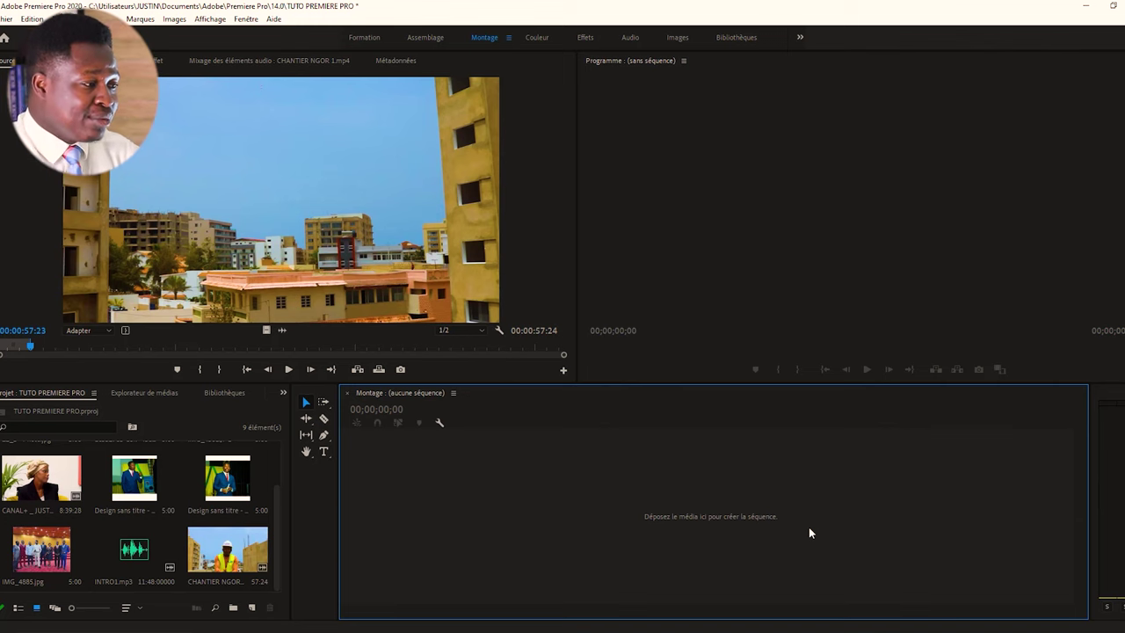
pyautogui.click(253, 609)
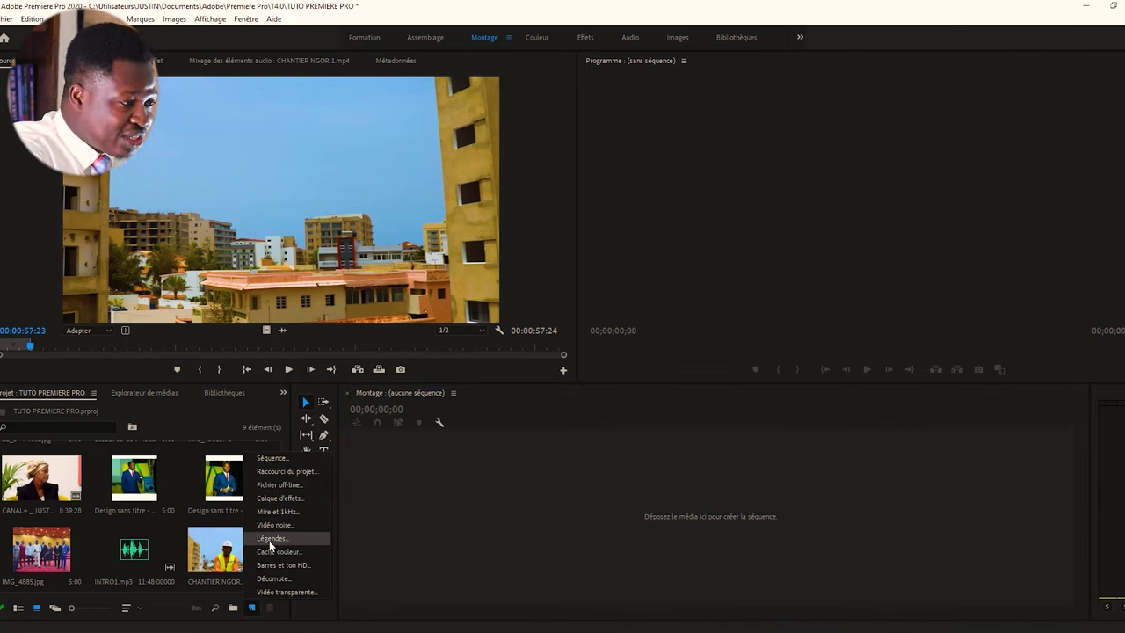
pyautogui.click(273, 458)
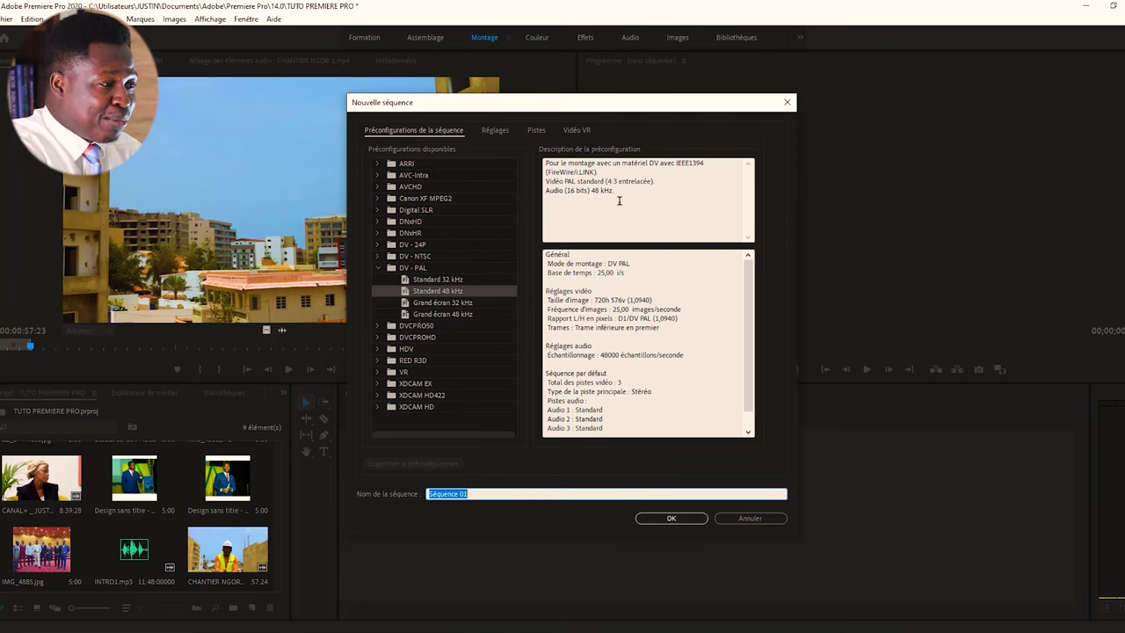
pyautogui.click(377, 175)
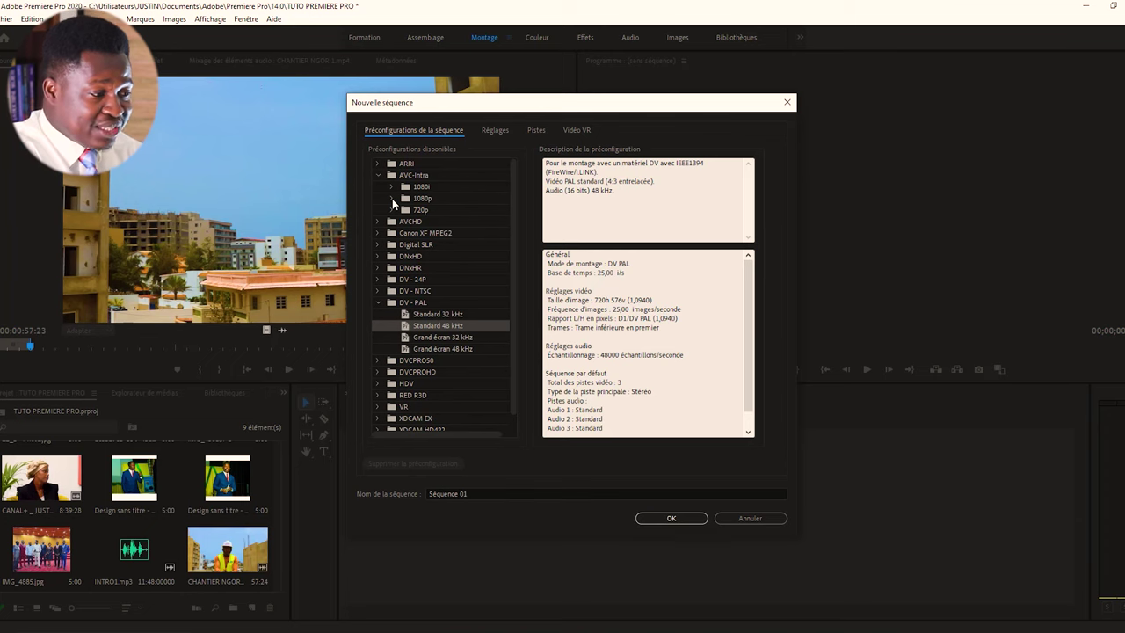
pyautogui.click(741, 516)
# Examine the editing mode, frame size and audio settings offered for a new sequence, and leave without creating one.
pyautogui.click(209, 550)
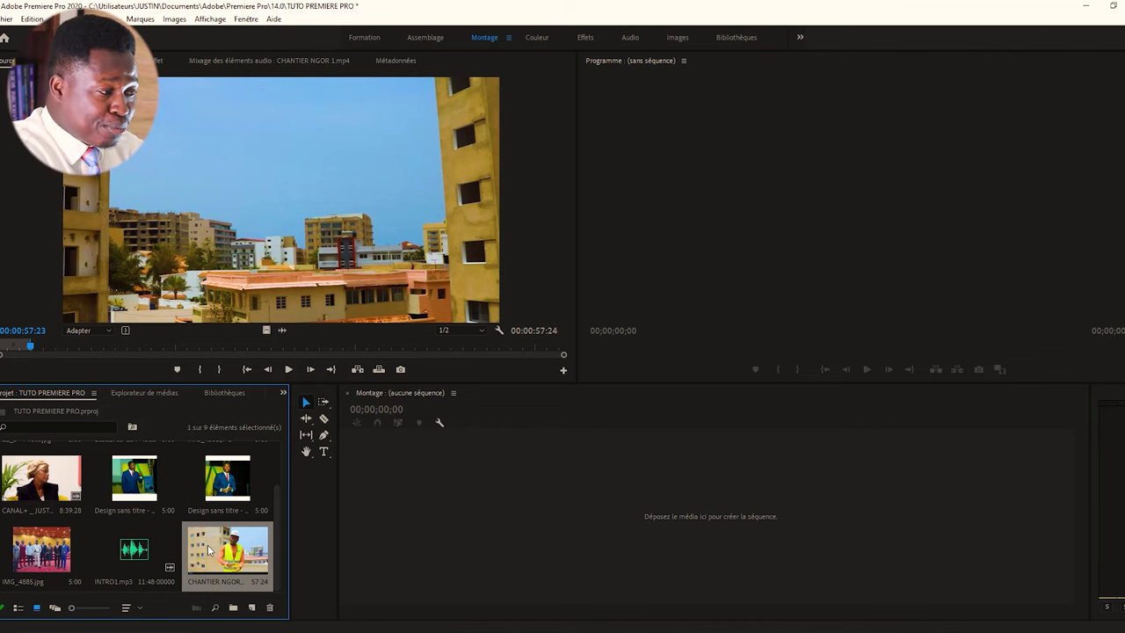
pyautogui.click(252, 607)
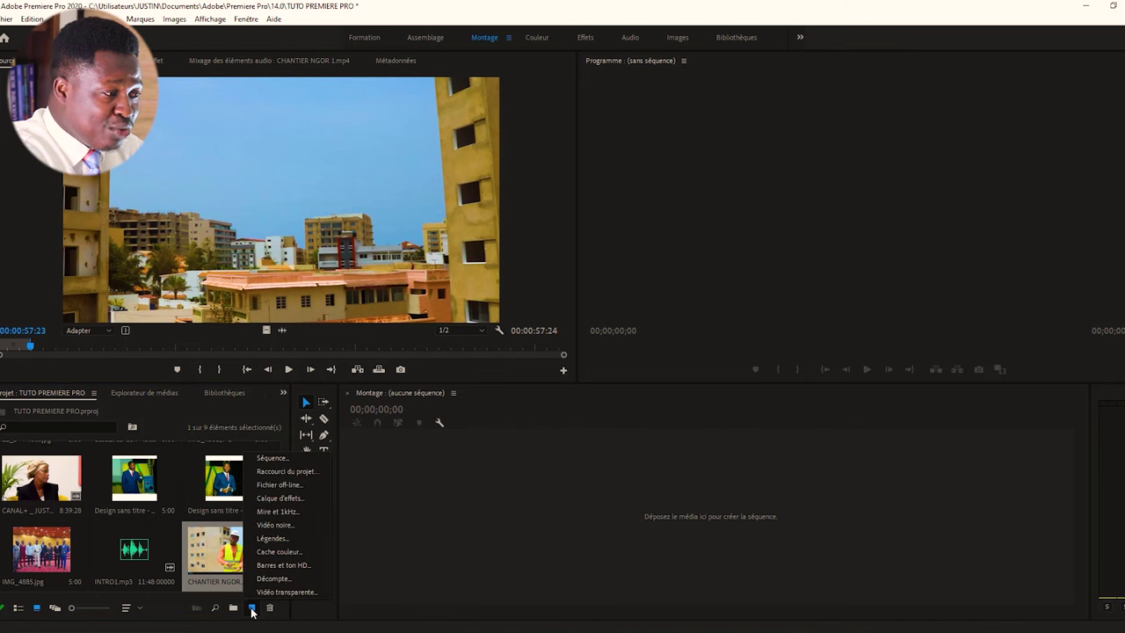
pyautogui.click(279, 459)
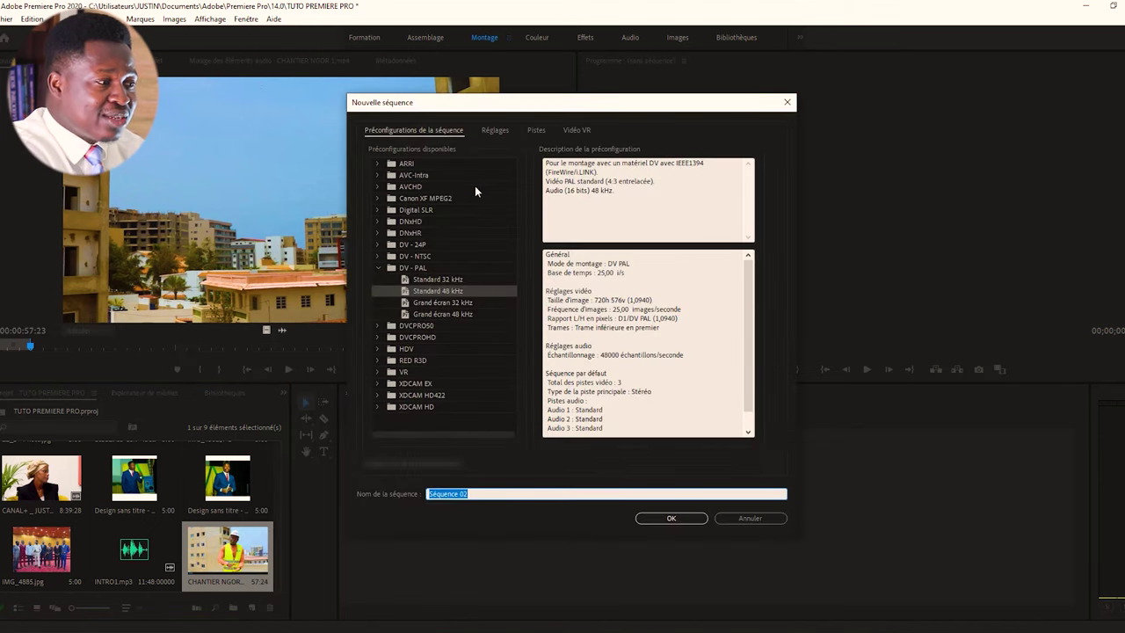
pyautogui.click(489, 132)
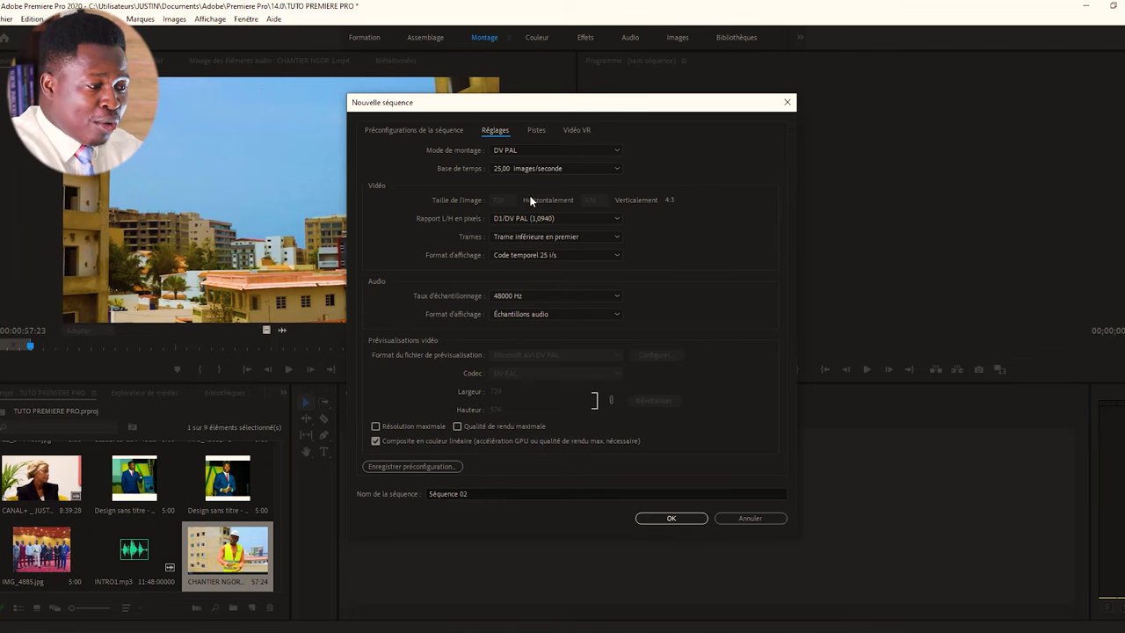
pyautogui.click(747, 519)
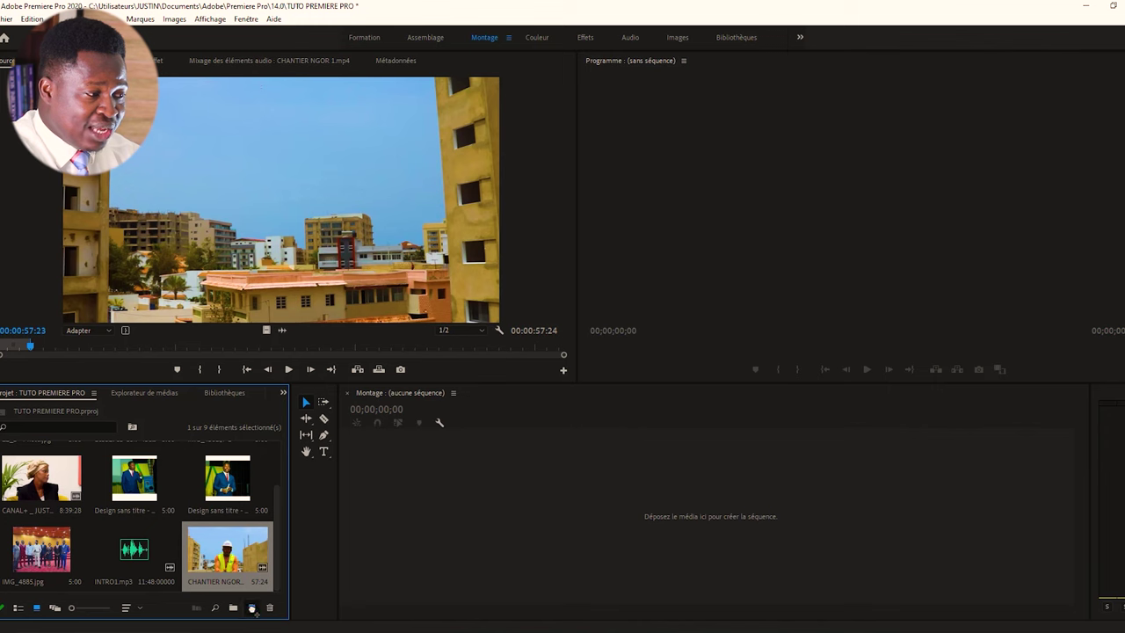
# Create a sequence directly from the CHANTIER NGOR 1 video and select its clip in the timeline.
pyautogui.moveTo(252, 608); pyautogui.dragTo(251, 607)
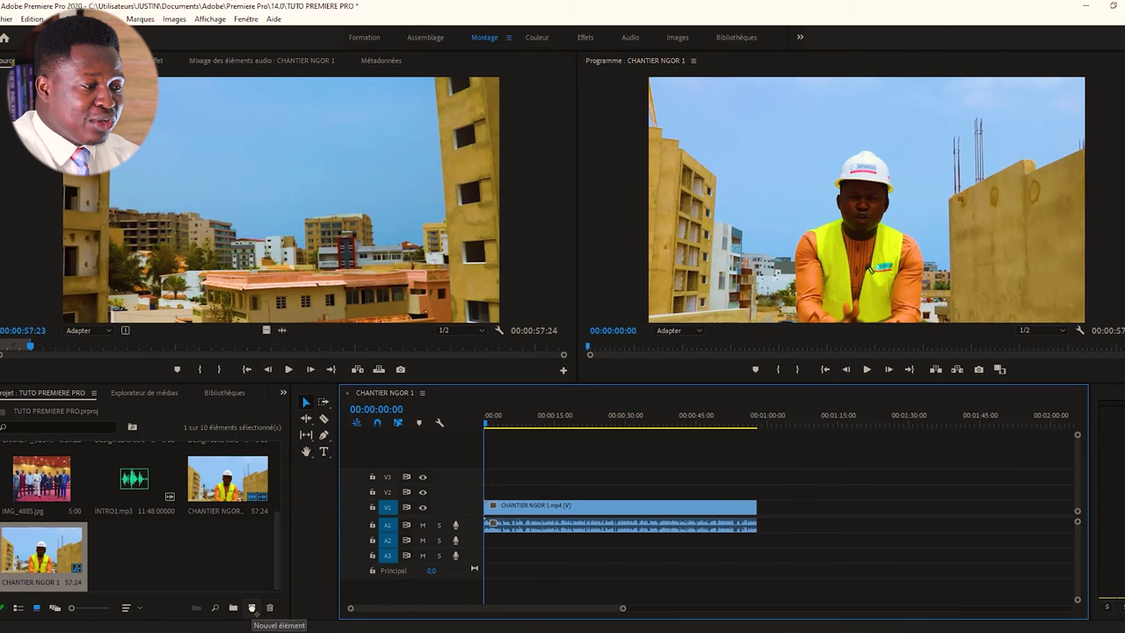
pyautogui.click(727, 509)
pyautogui.click(339, 534)
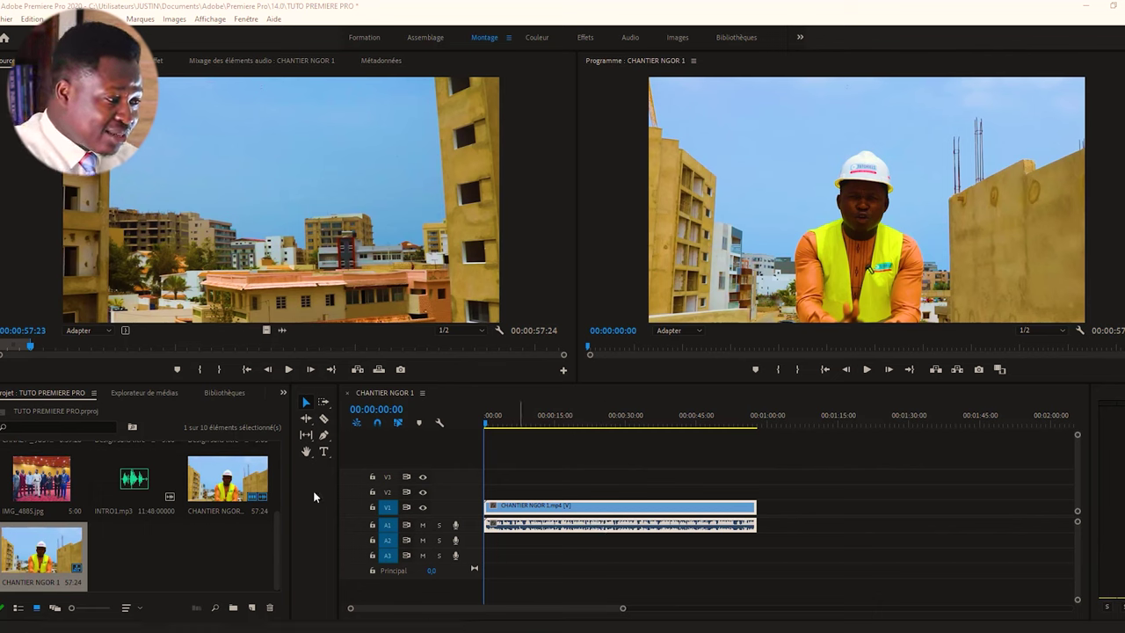
# Compare the CHANTIER NGOR 1 source video with the sequence made from it in the project media.
pyautogui.click(232, 494)
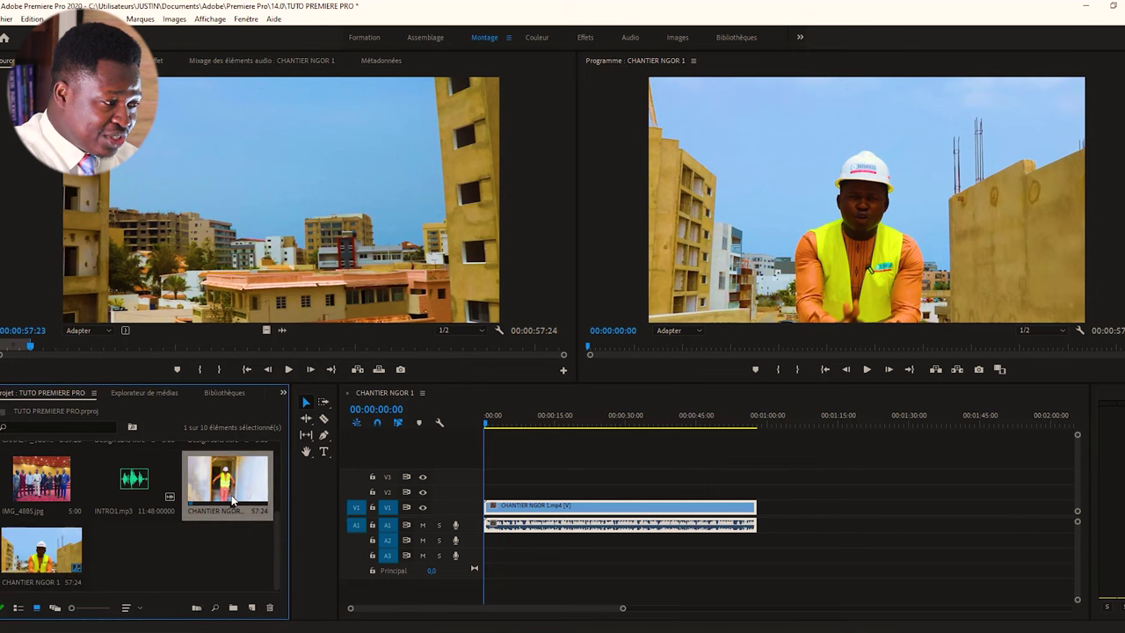
pyautogui.click(11, 576)
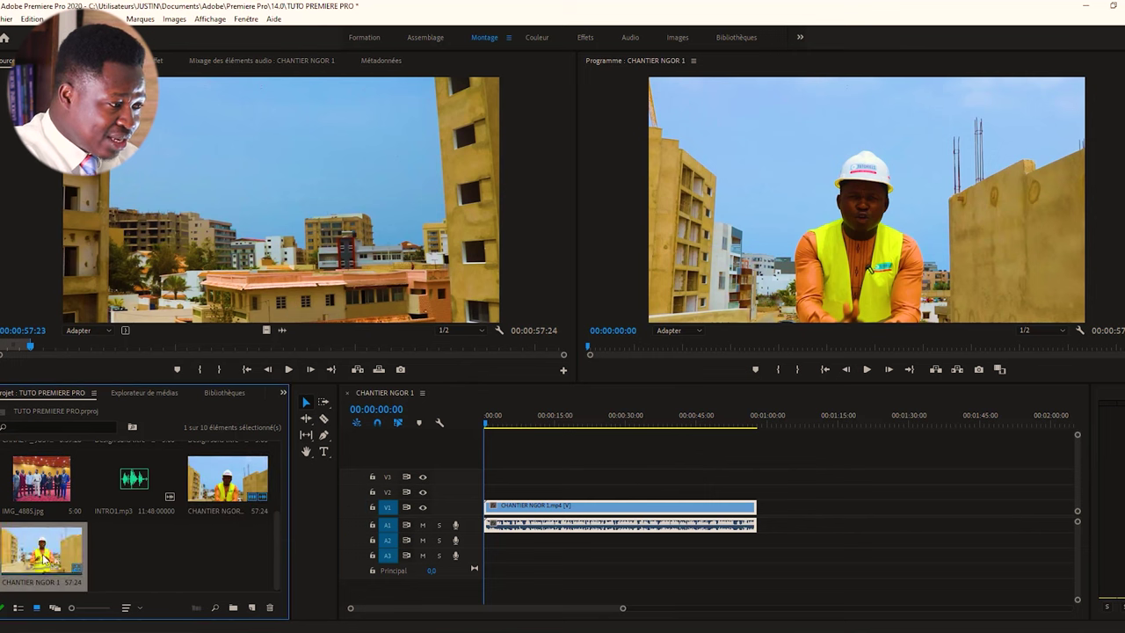
pyautogui.click(200, 545)
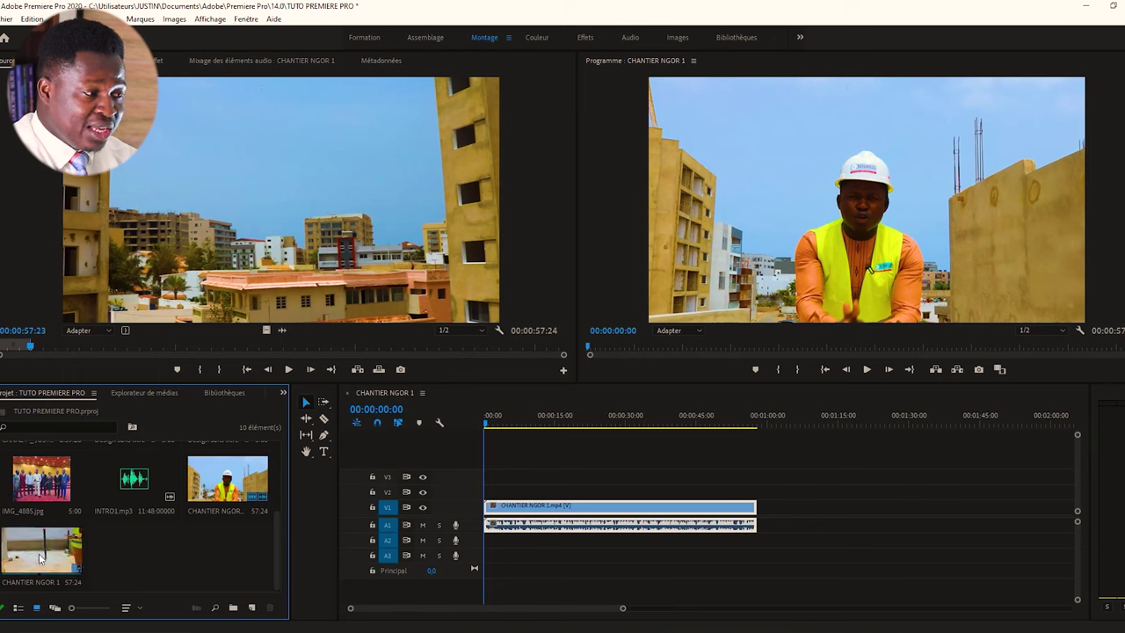
pyautogui.click(79, 572)
# Replace the linked timeline clip with CHANTIER NGOR 1's video only on V1 and its audio only on A1, both from the sequence start.
pyautogui.click(641, 508)
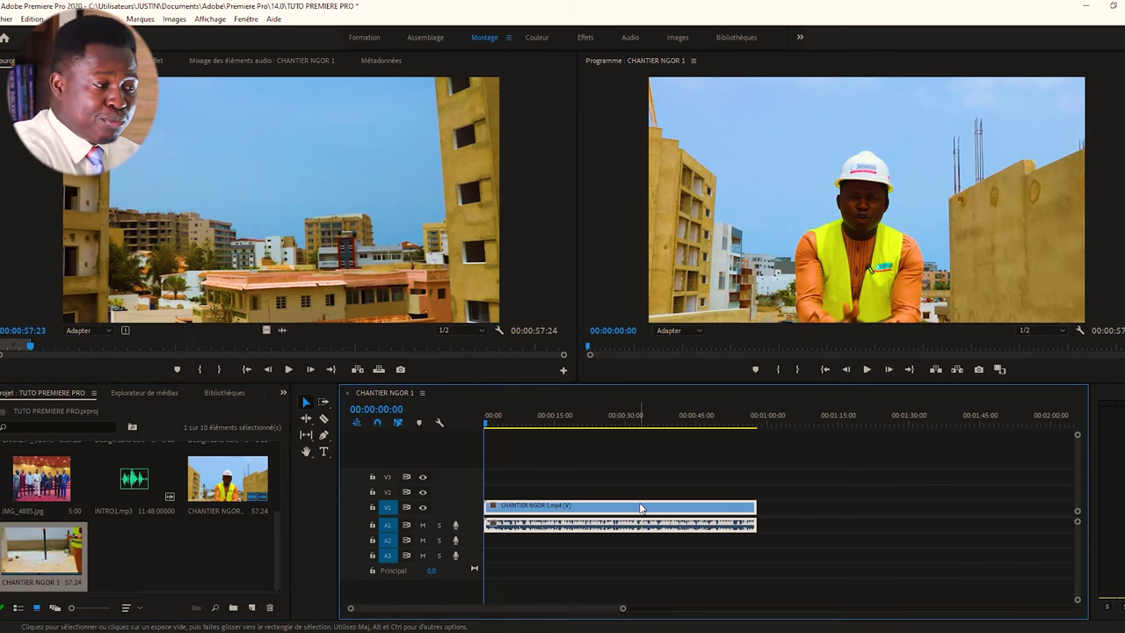
pyautogui.press('Delete')
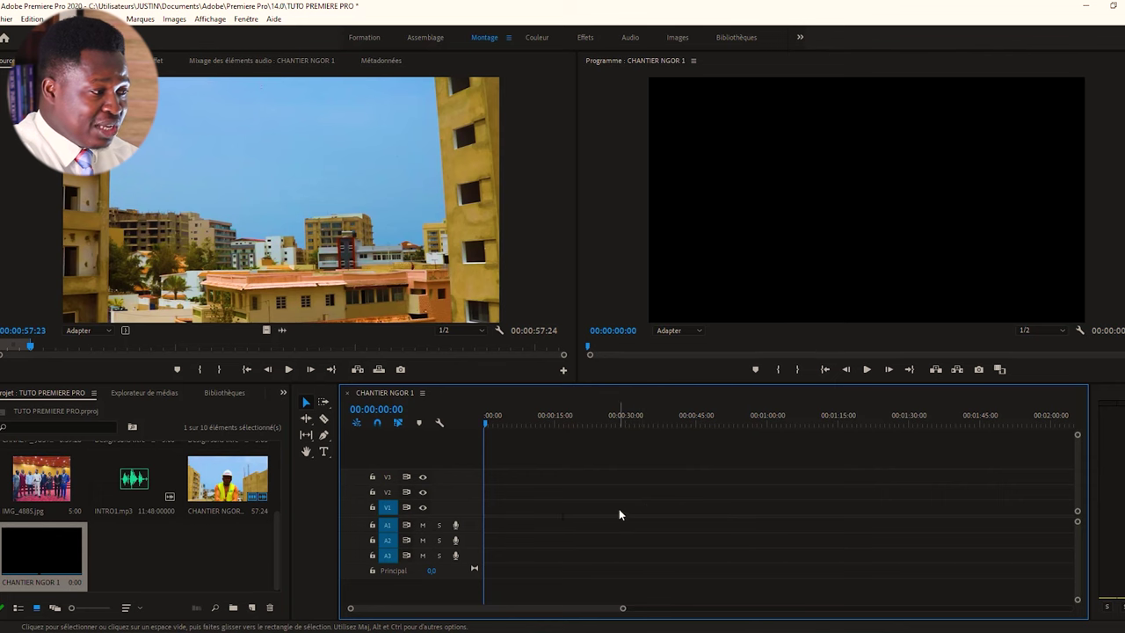
pyautogui.doubleClick(235, 479)
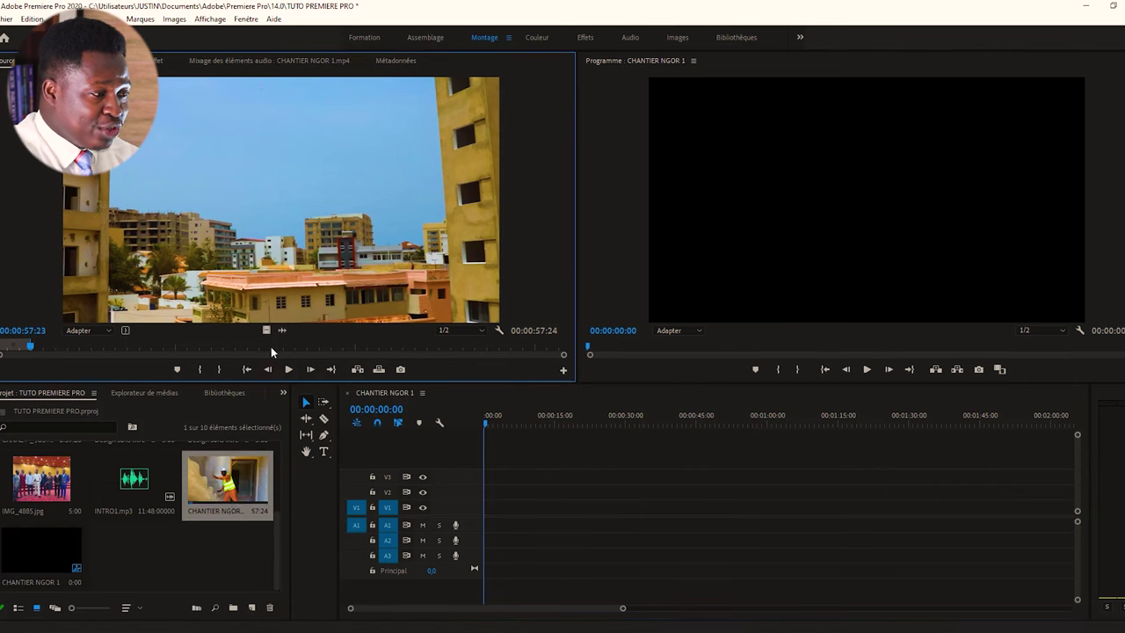
pyautogui.moveTo(521, 424); pyautogui.dragTo(488, 518)
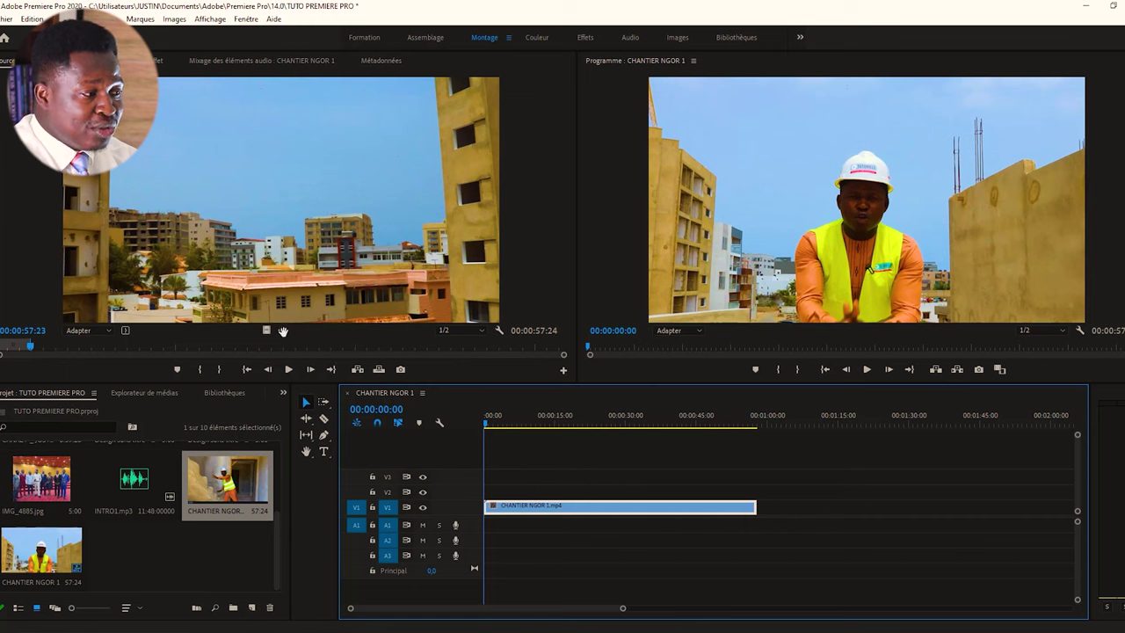
pyautogui.moveTo(282, 330); pyautogui.dragTo(488, 533)
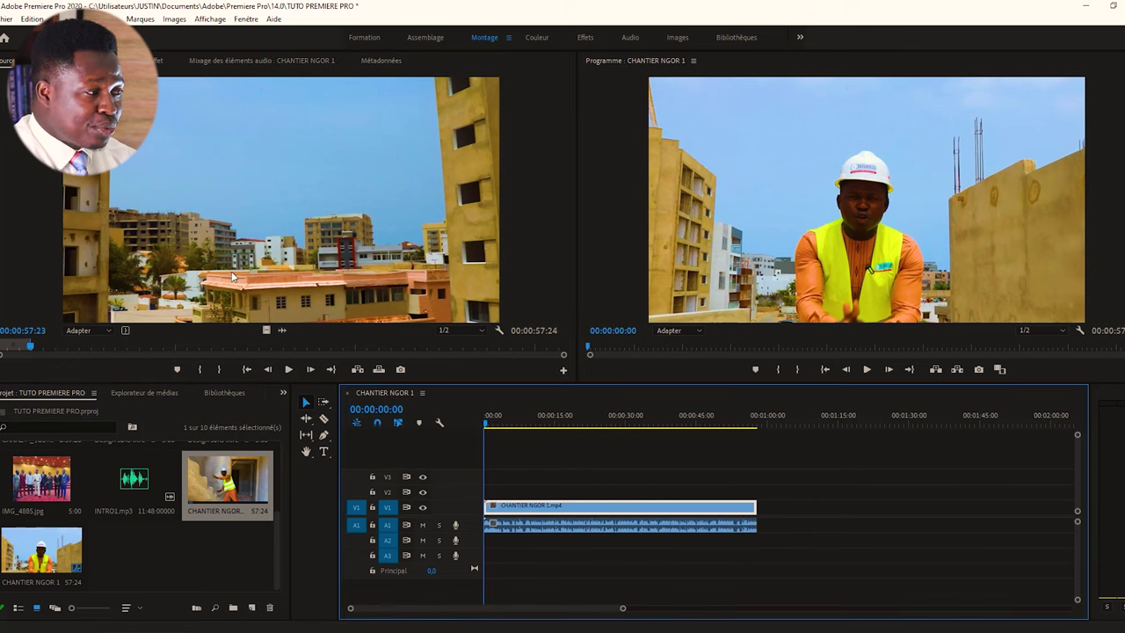
# Extend the marked range of CHANTIER NGOR 1 in the source monitor to the full 00:15:48:00 and move the playhead to about 00:02:35.
pyautogui.click(28, 348)
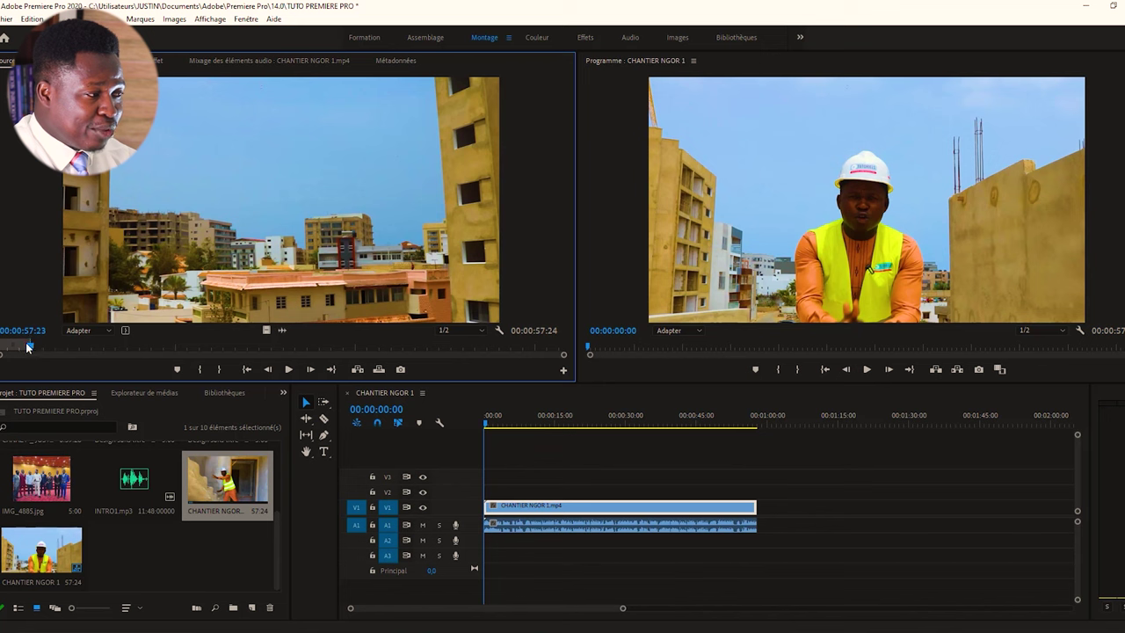
pyautogui.moveTo(31, 348); pyautogui.dragTo(563, 348)
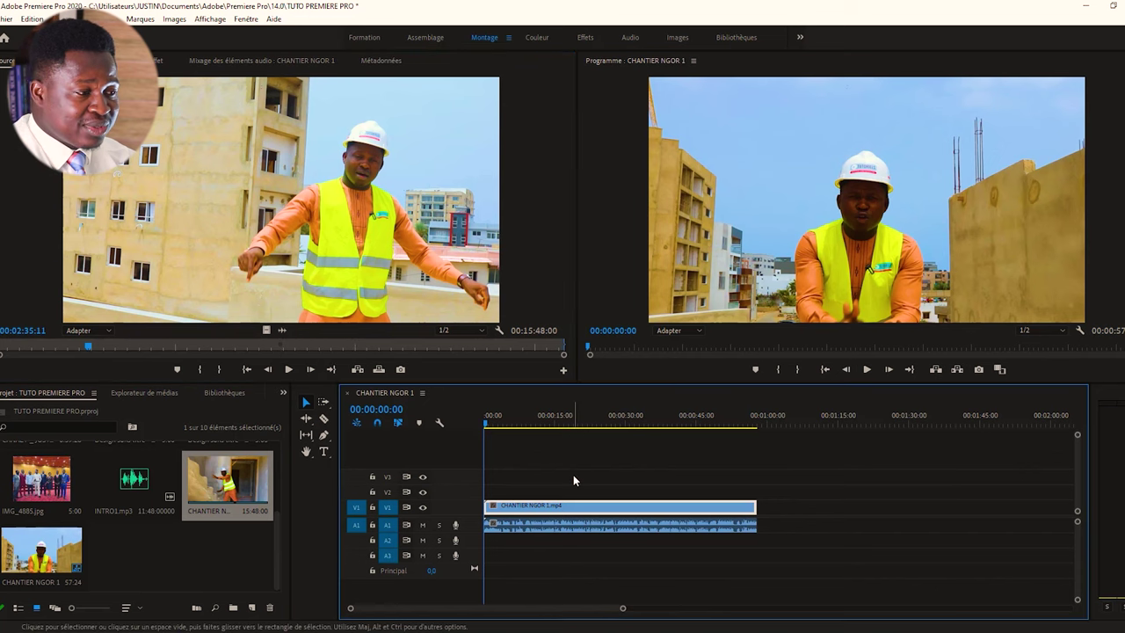
# Play the CHANTIER NGOR 1 sequence from its start and stop at 00:00:25:02, with the timeline zoomed in.
pyautogui.moveTo(573, 474); pyautogui.dragTo(552, 578)
pyautogui.click(867, 369)
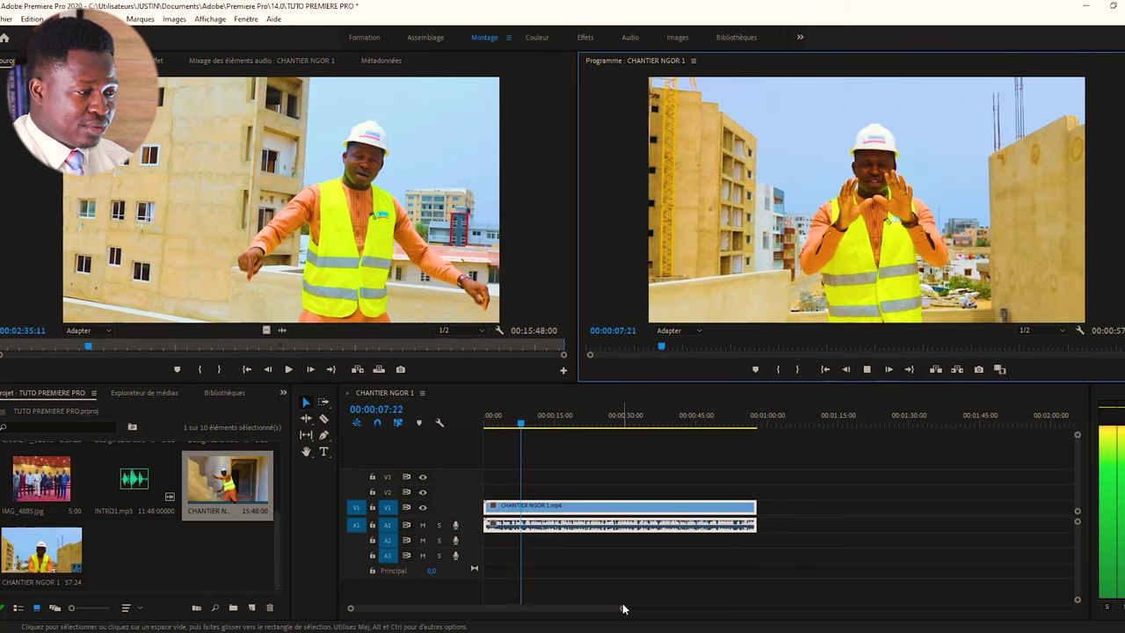
pyautogui.click(622, 608)
pyautogui.moveTo(623, 608); pyautogui.dragTo(544, 609)
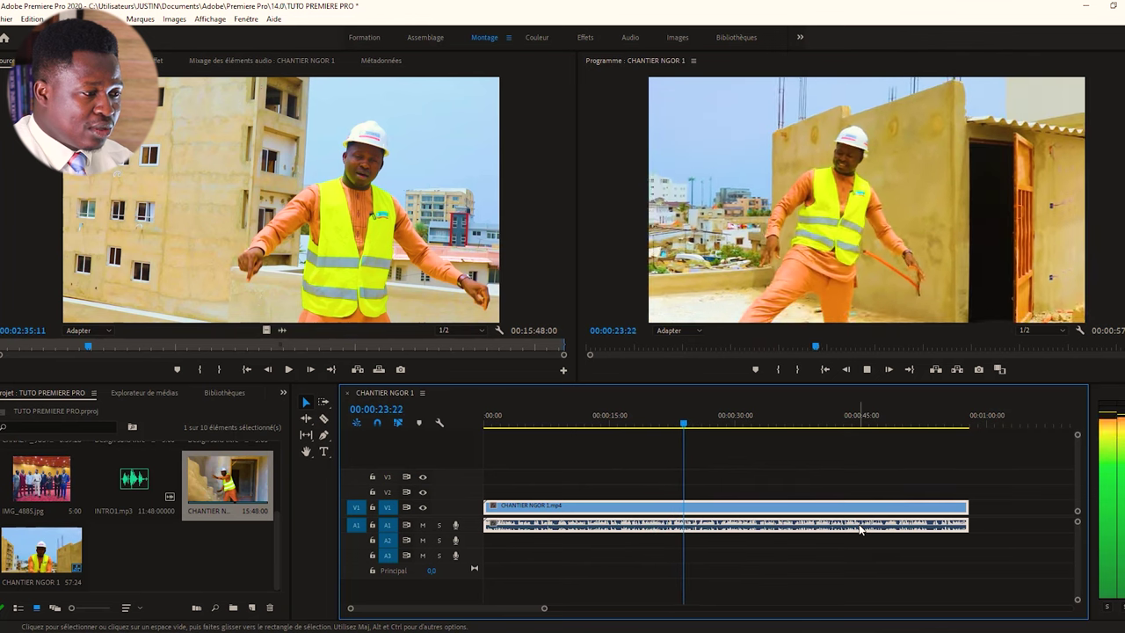
pyautogui.press('space')
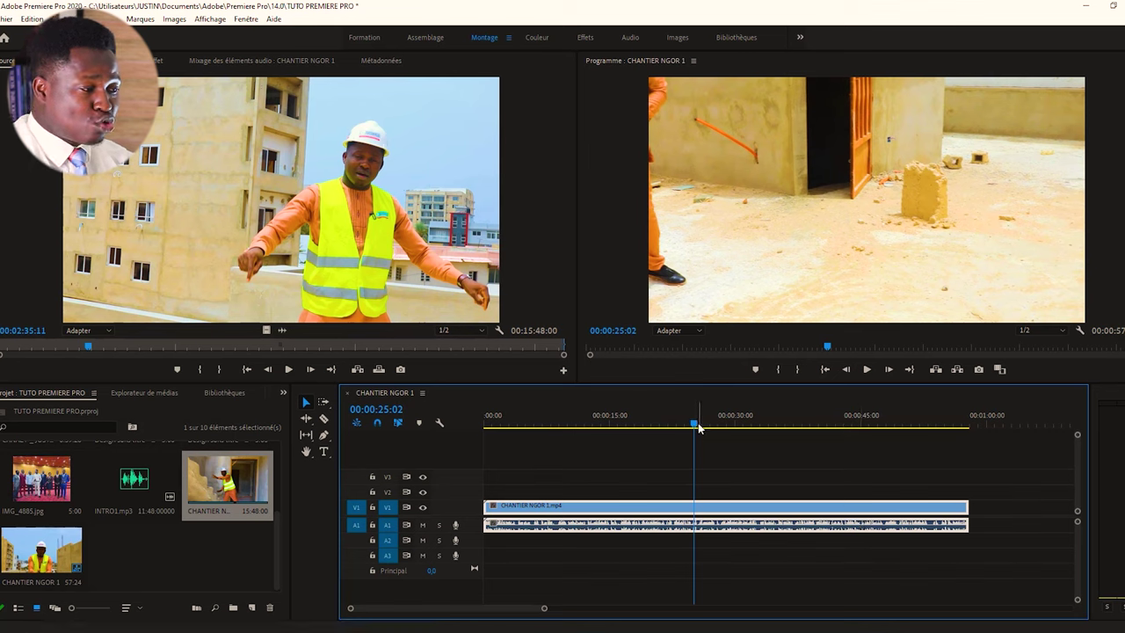
# Cut the CHANTIER NGOR 1 video on V1 and its audio on A1 at 00:00:08:14 with the Razor tool.
pyautogui.moveTo(694, 425); pyautogui.dragTo(411, 428)
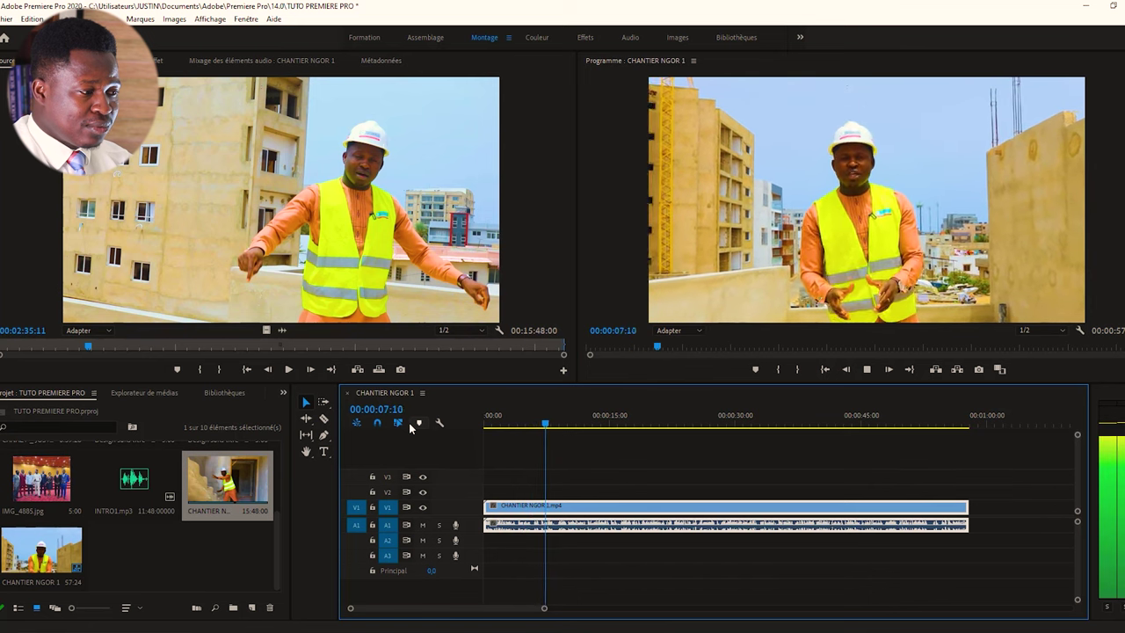
pyautogui.press('space')
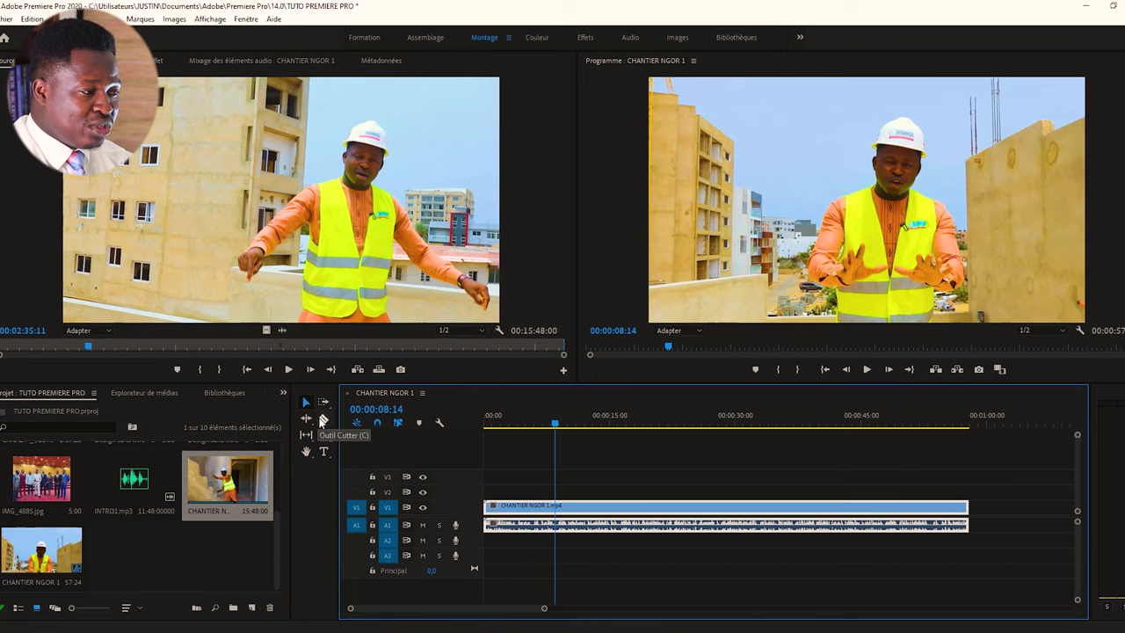
pyautogui.click(324, 421)
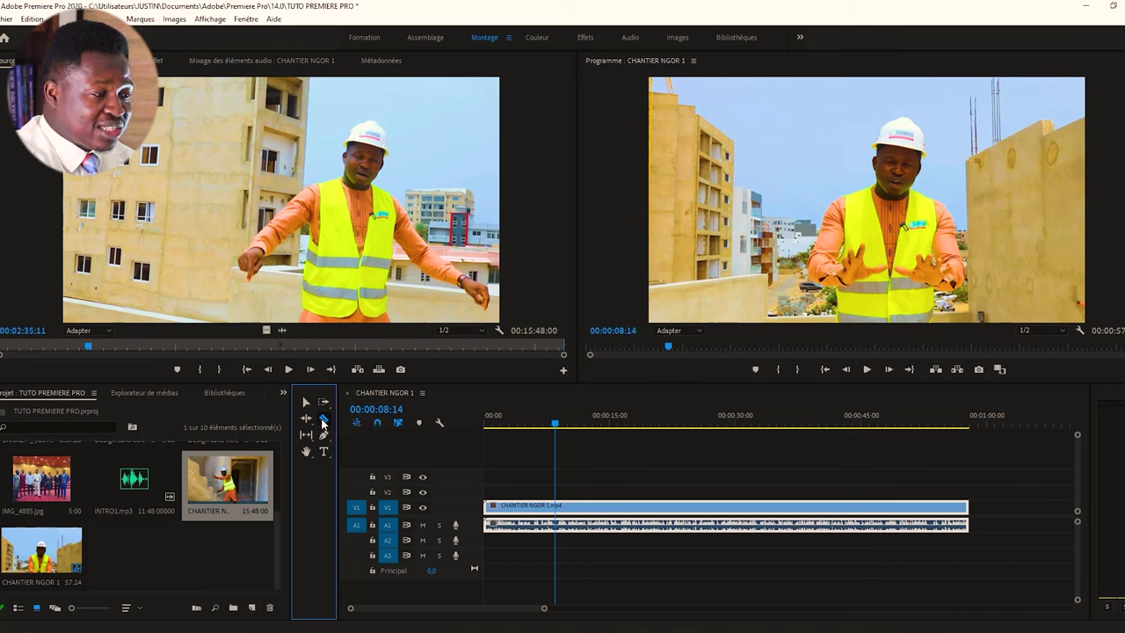
pyautogui.click(558, 499)
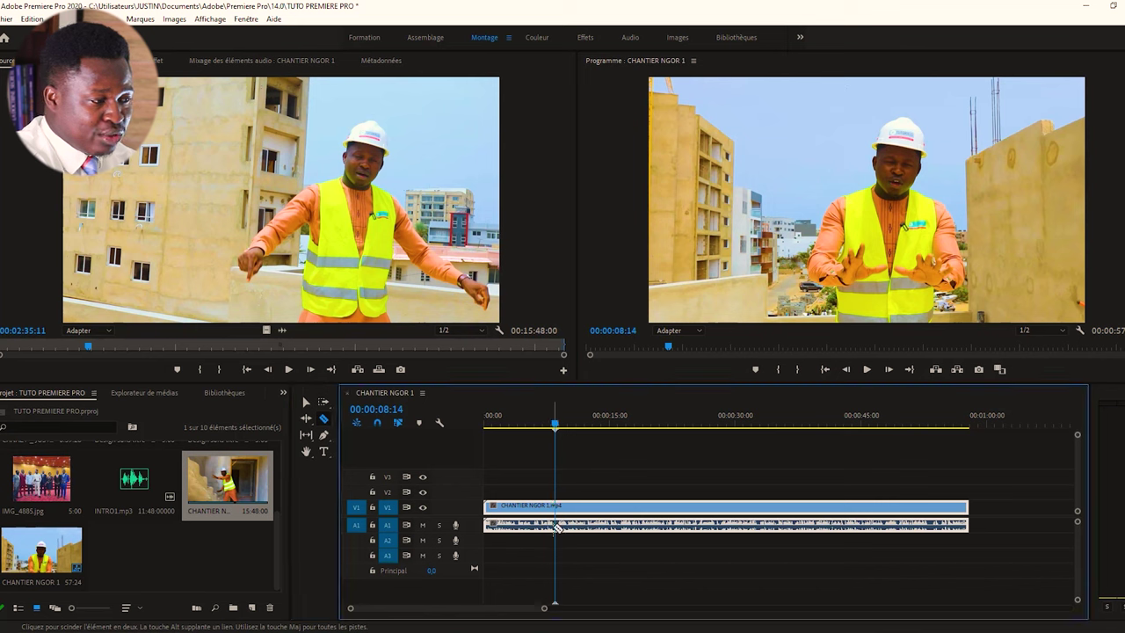
pyautogui.click(555, 526)
pyautogui.click(556, 506)
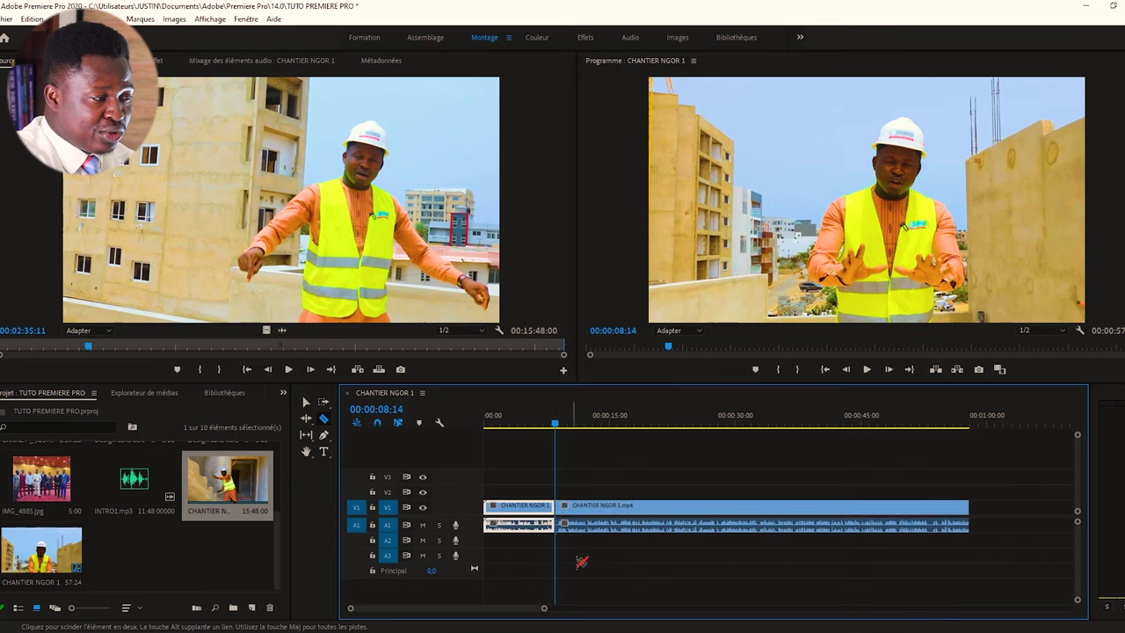
# Delete the video and audio parts that follow the cut at 00:00:08:14.
pyautogui.click(306, 403)
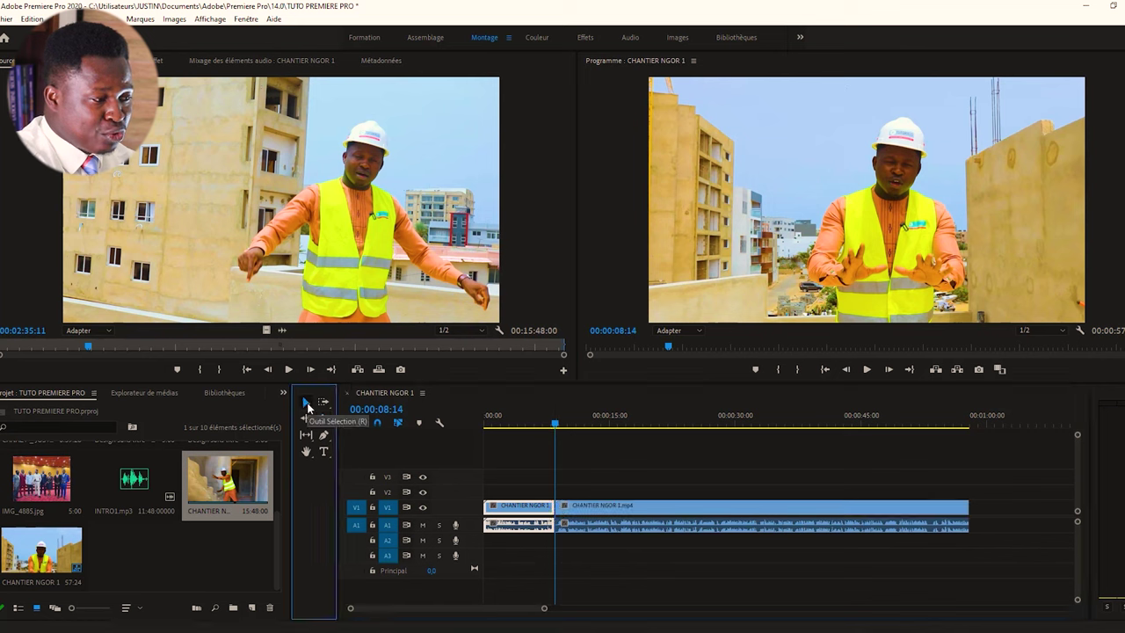
pyautogui.moveTo(636, 471); pyautogui.dragTo(617, 563)
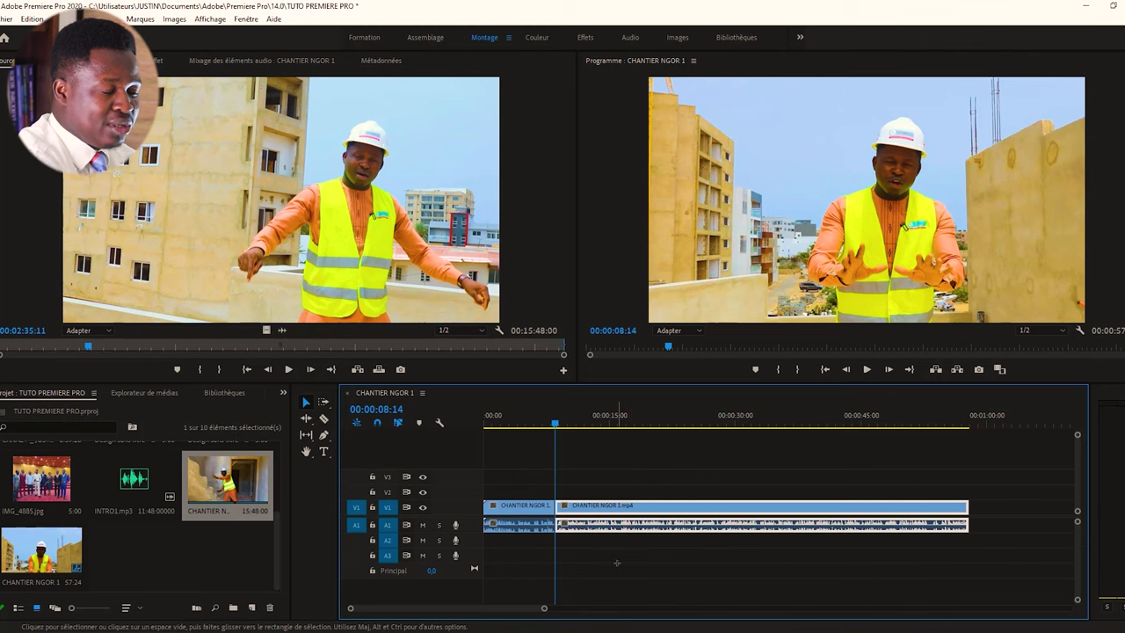
pyautogui.press('Delete')
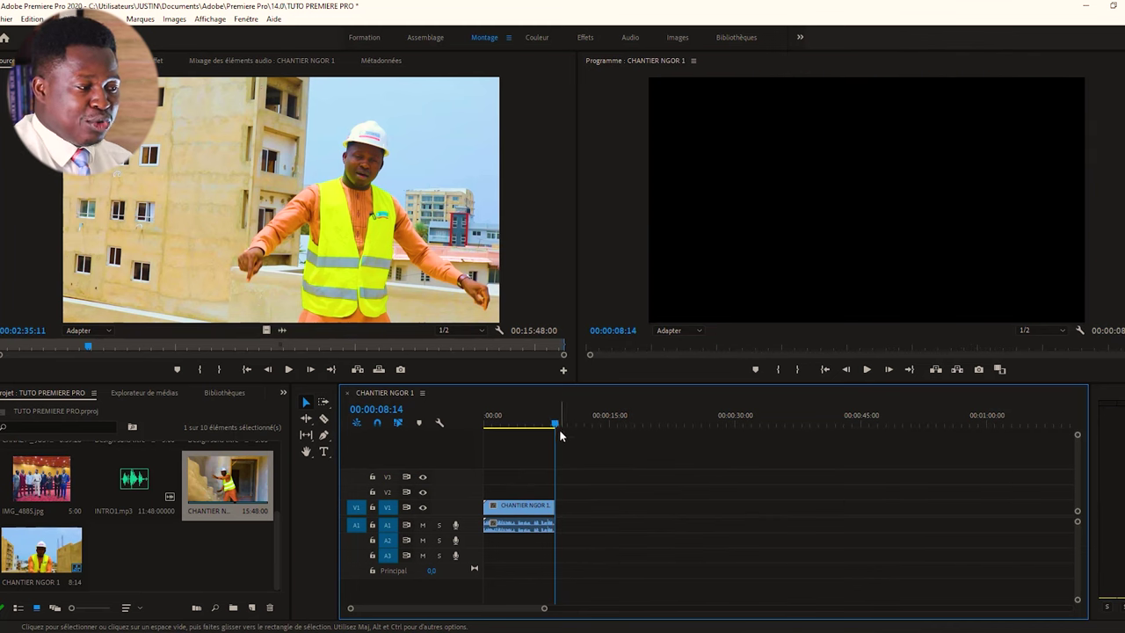
# Play the shortened sequence from its start and stop at 00:00:01:01.
pyautogui.press('Home')
pyautogui.press('space')
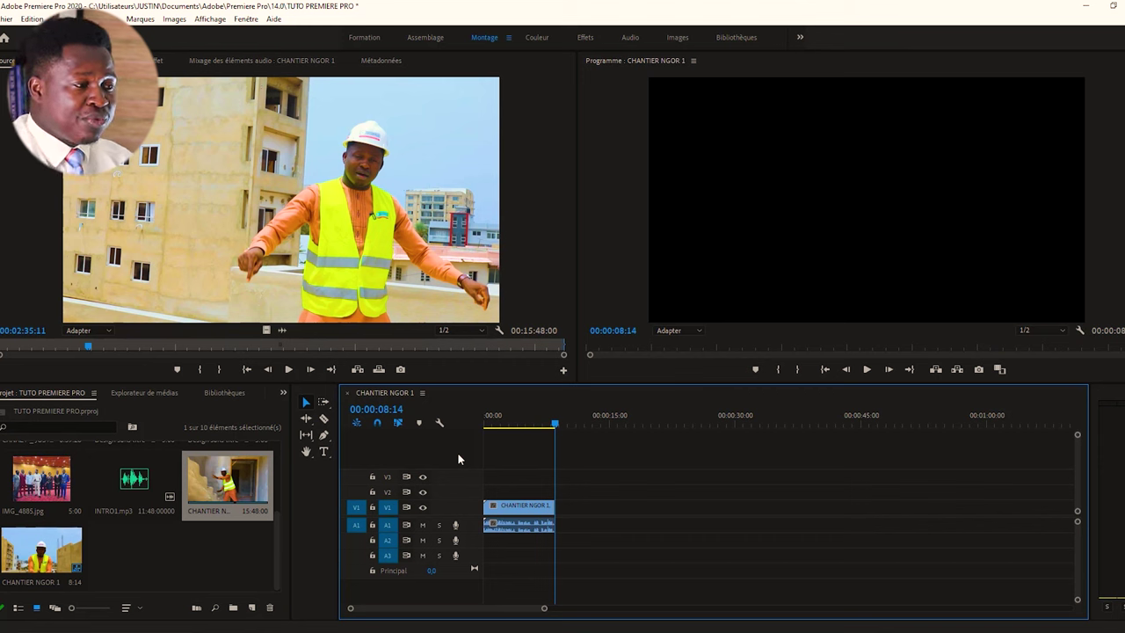
pyautogui.press('space')
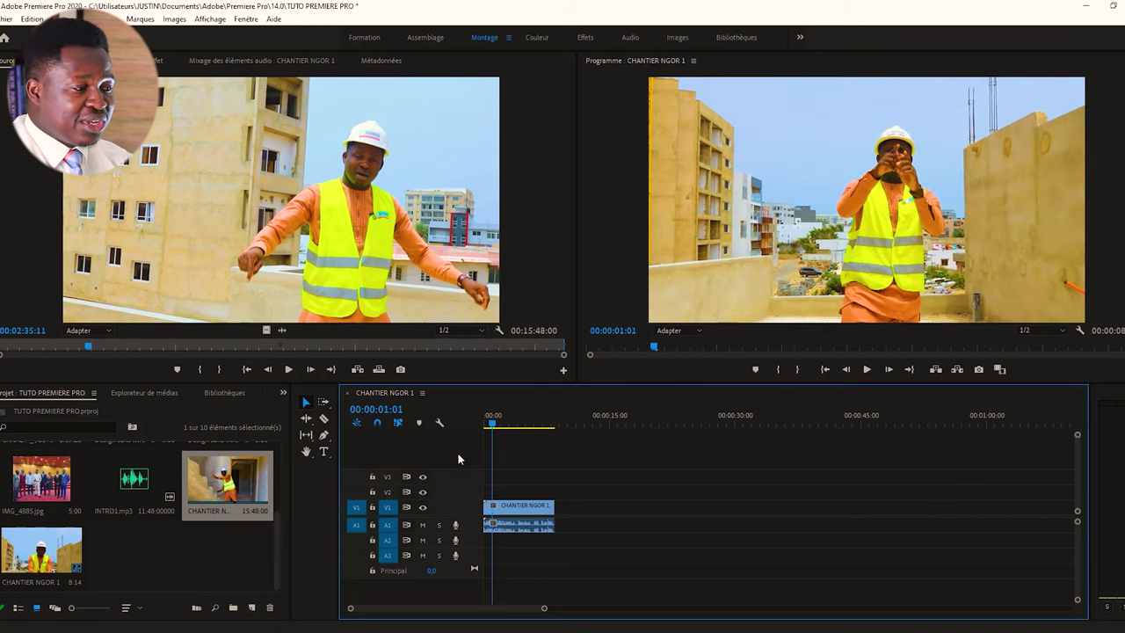
pyautogui.moveTo(547, 475); pyautogui.dragTo(522, 574)
pyautogui.click(543, 470)
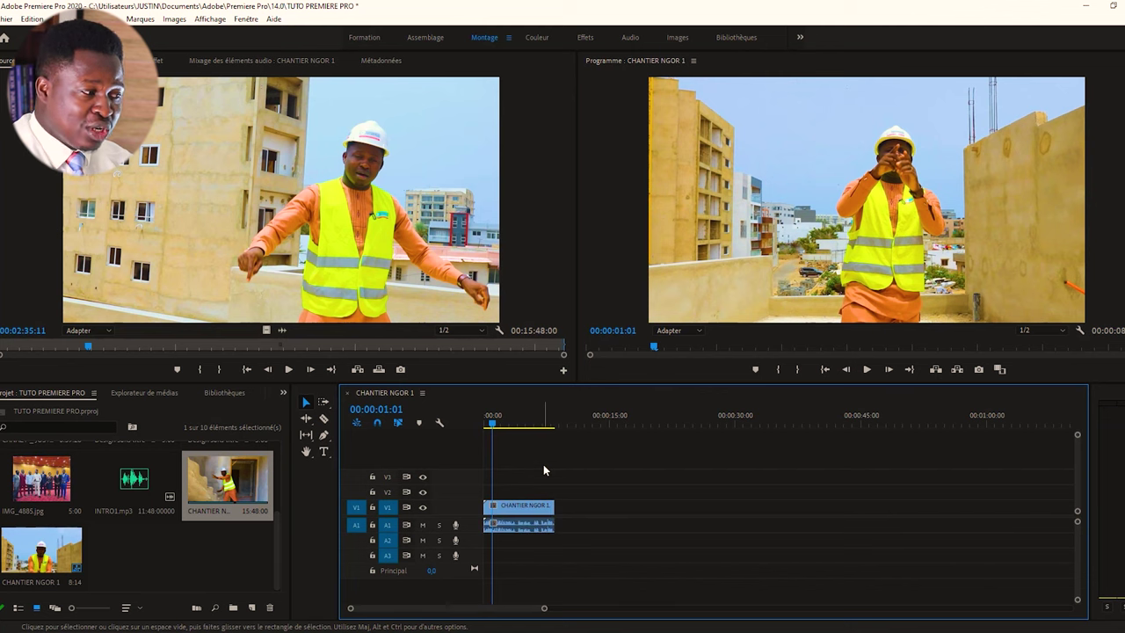
# Select the video clip on V1 and switch the V1 track's output off and on again.
pyautogui.scroll(5, 213, 482)
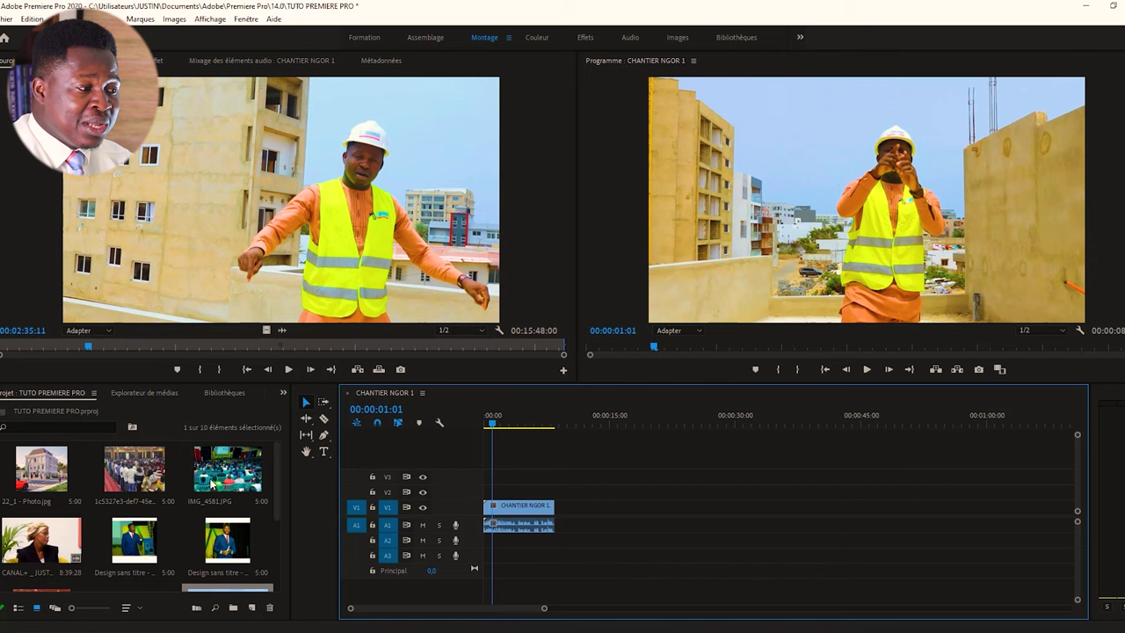
pyautogui.click(533, 510)
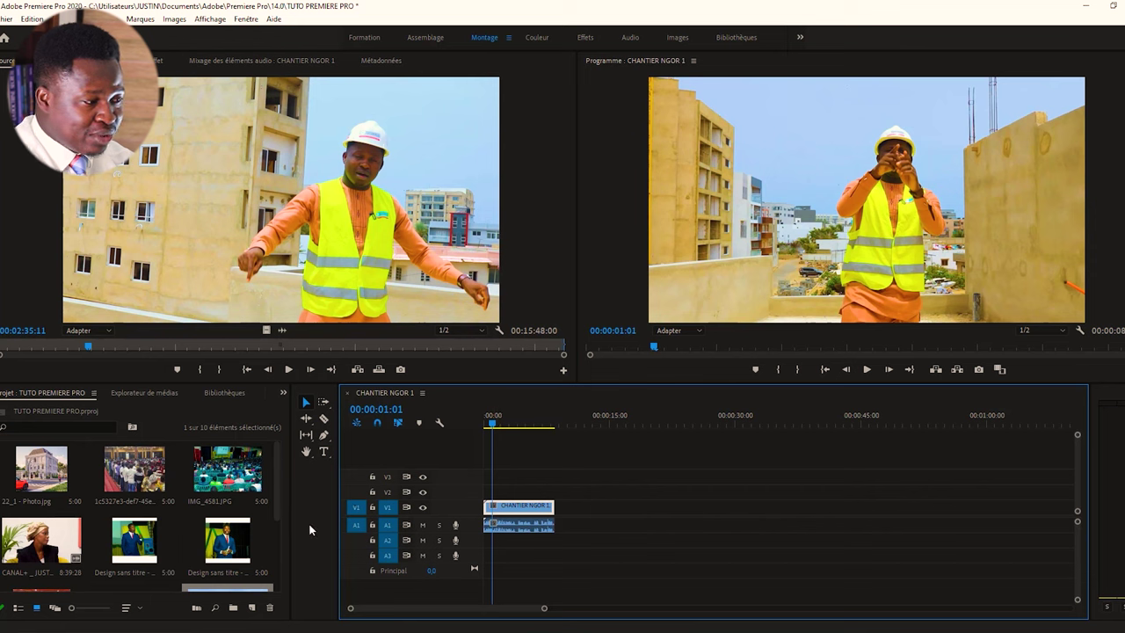
pyautogui.click(422, 510)
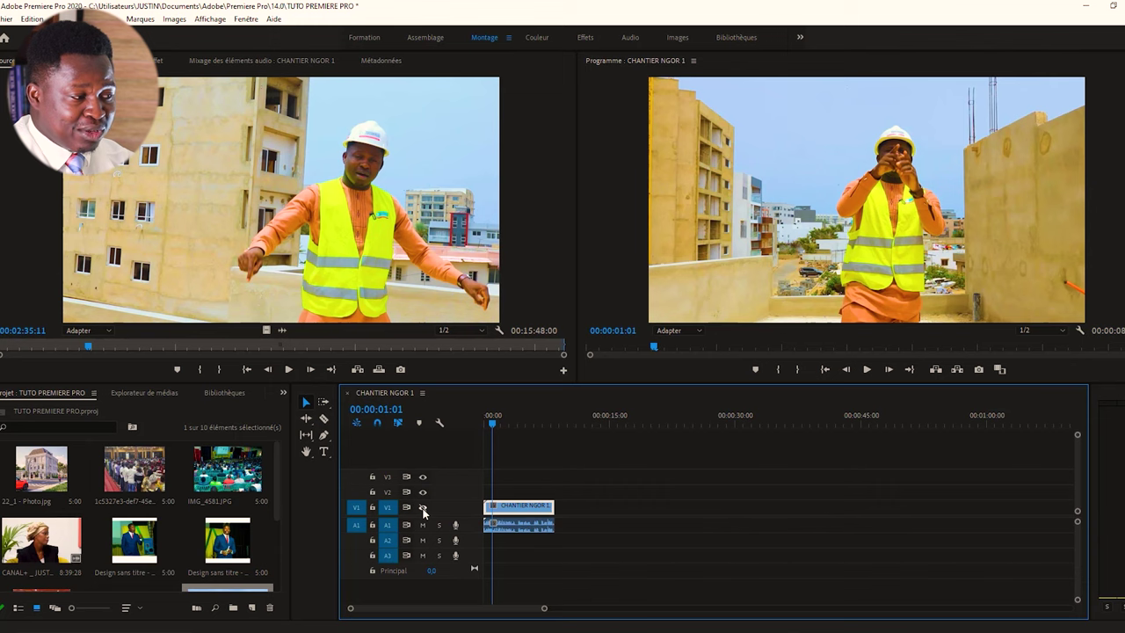
pyautogui.click(423, 510)
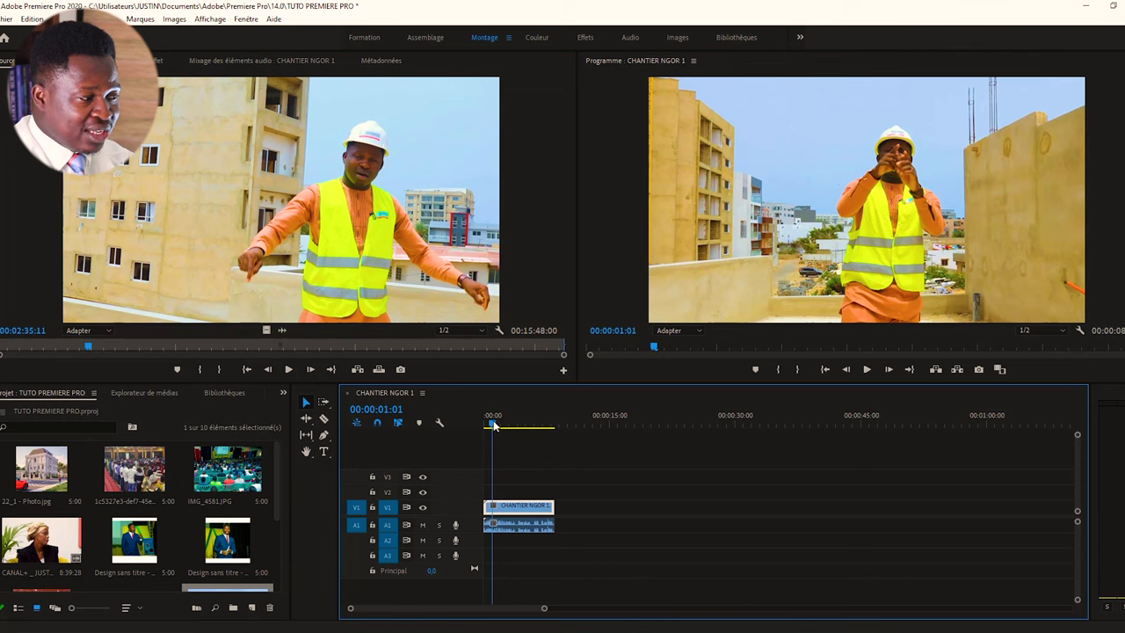
# Place 22_1 - Photo.jpg on V2 about 1.5 seconds into the sequence, then preview the overlay from the start up to 00:00:03:17.
pyautogui.moveTo(494, 426); pyautogui.dragTo(439, 446)
pyautogui.click(36, 464)
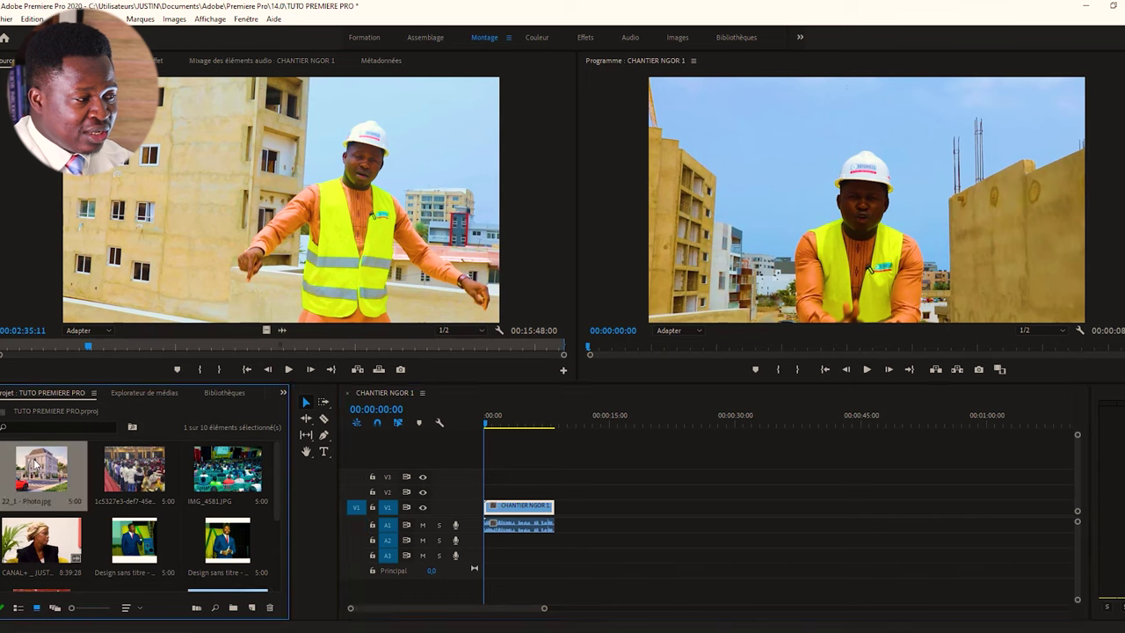
pyautogui.moveTo(240, 427); pyautogui.dragTo(504, 493)
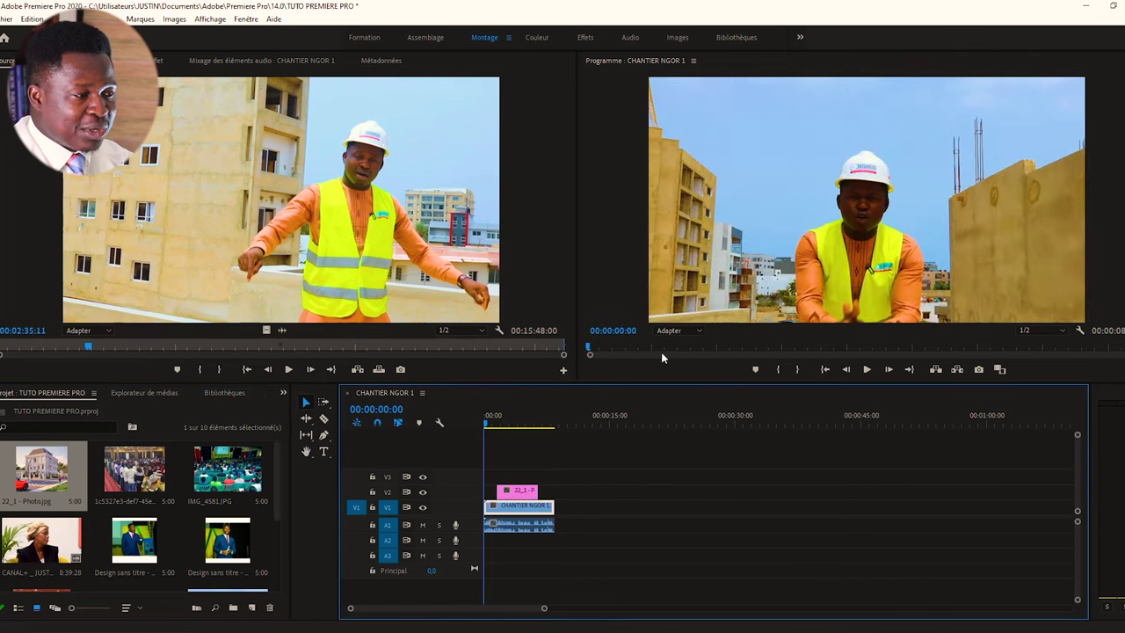
pyautogui.click(867, 369)
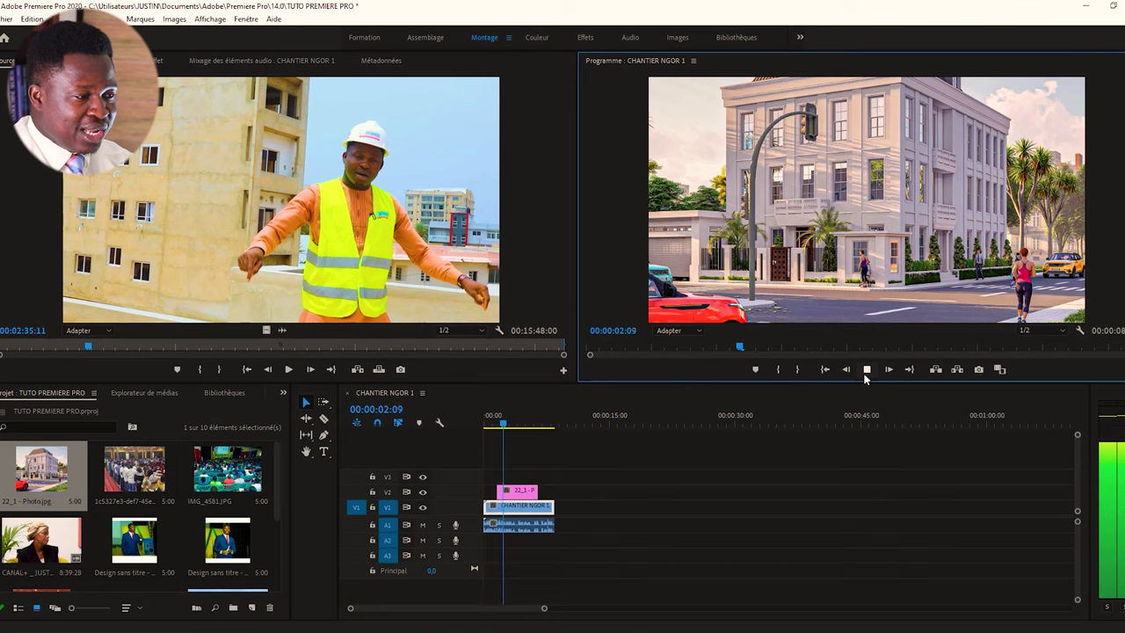
pyautogui.click(865, 372)
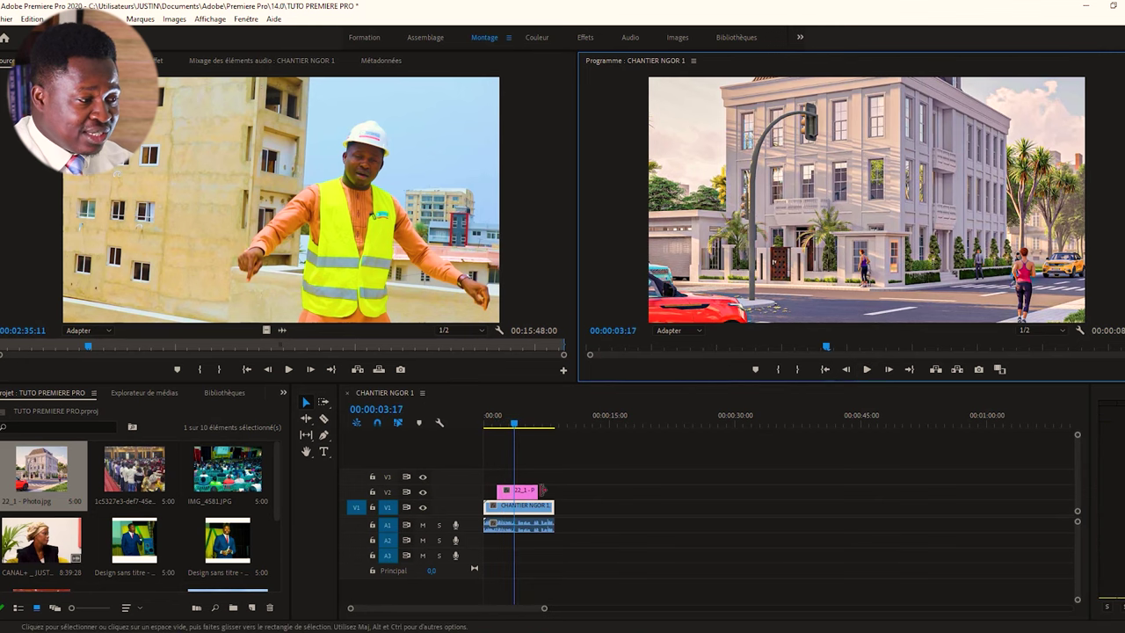
pyautogui.click(524, 490)
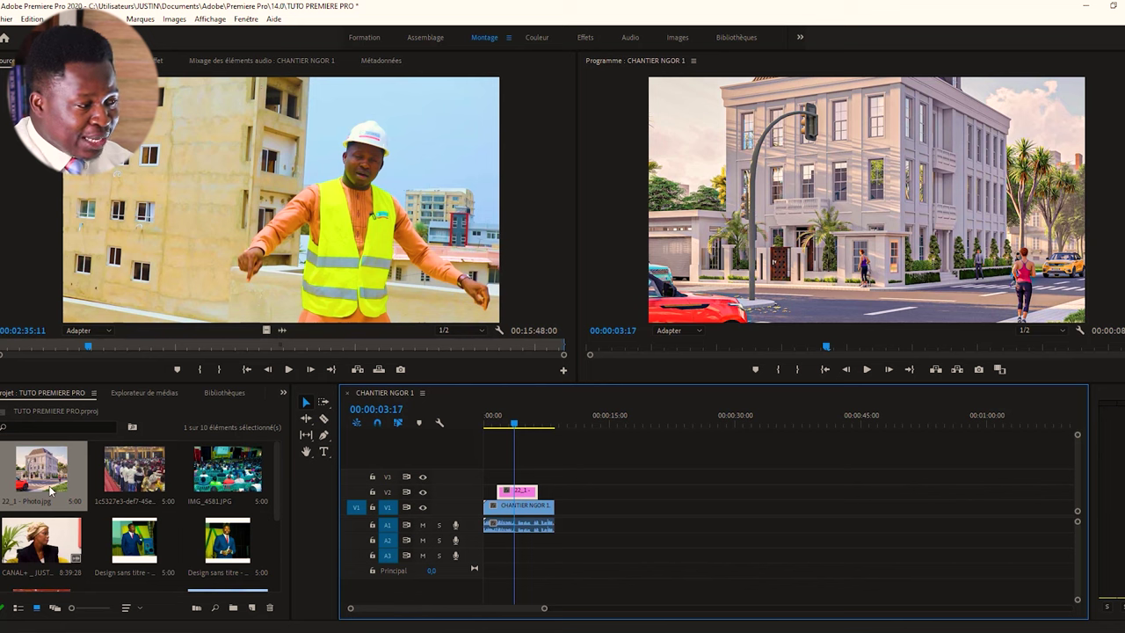
# Mark INTRO1.mp3 from 00:01:46:06 to 00:02:38:14 and place that range on A2 from the sequence start.
pyautogui.scroll(-3, 151, 510)
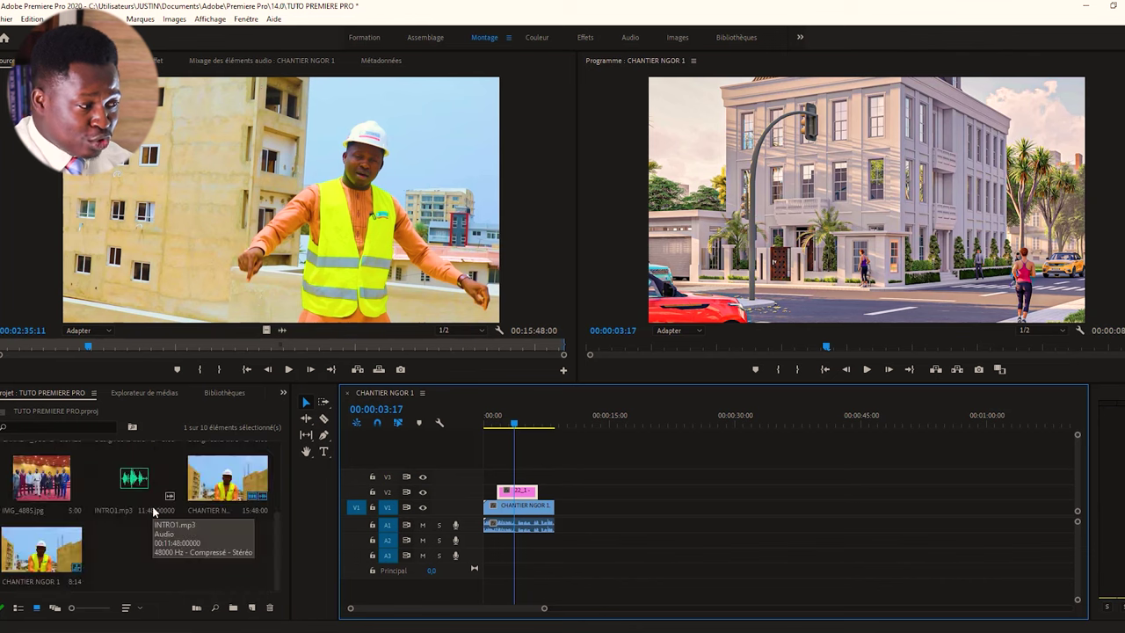
pyautogui.click(137, 486)
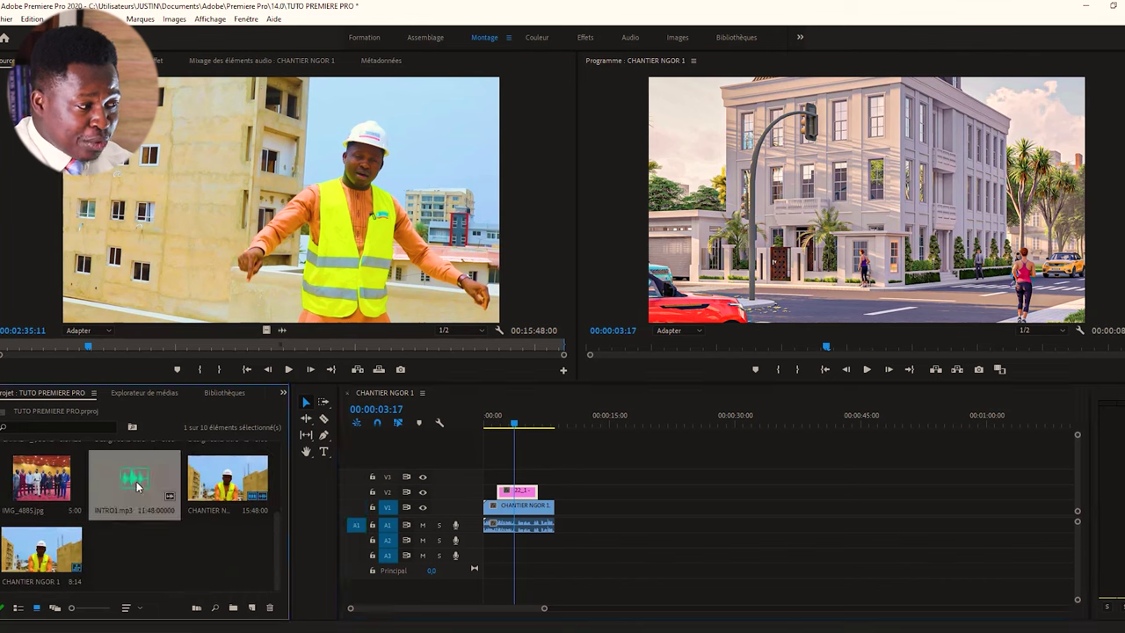
pyautogui.doubleClick(137, 486)
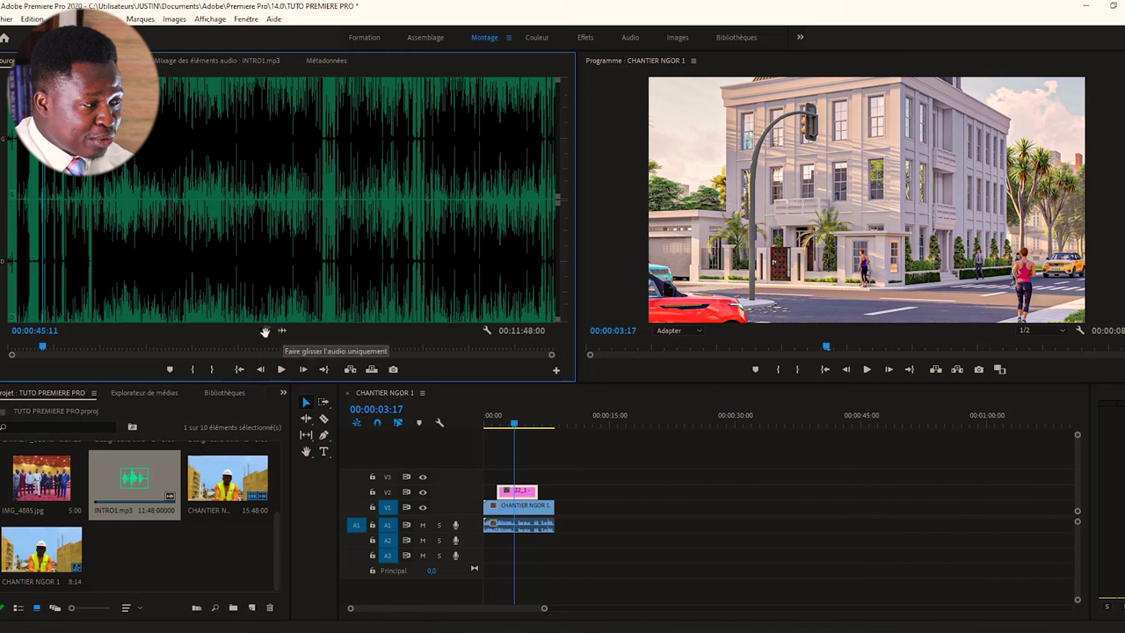
pyautogui.moveTo(43, 346); pyautogui.dragTo(89, 345)
pyautogui.click(192, 369)
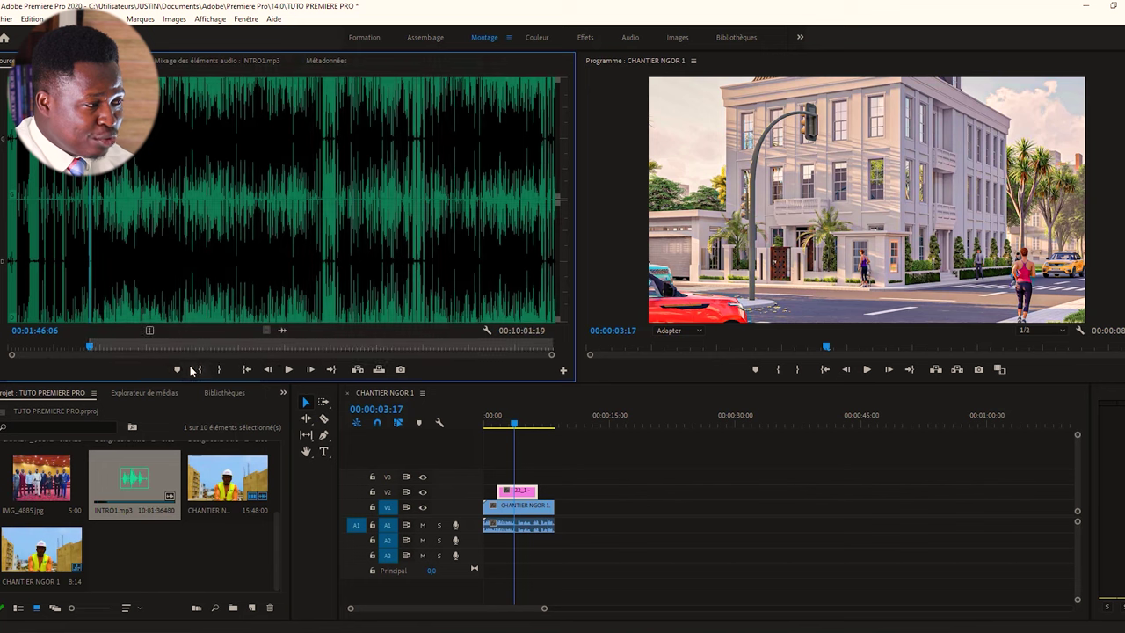
pyautogui.moveTo(92, 346); pyautogui.dragTo(129, 347)
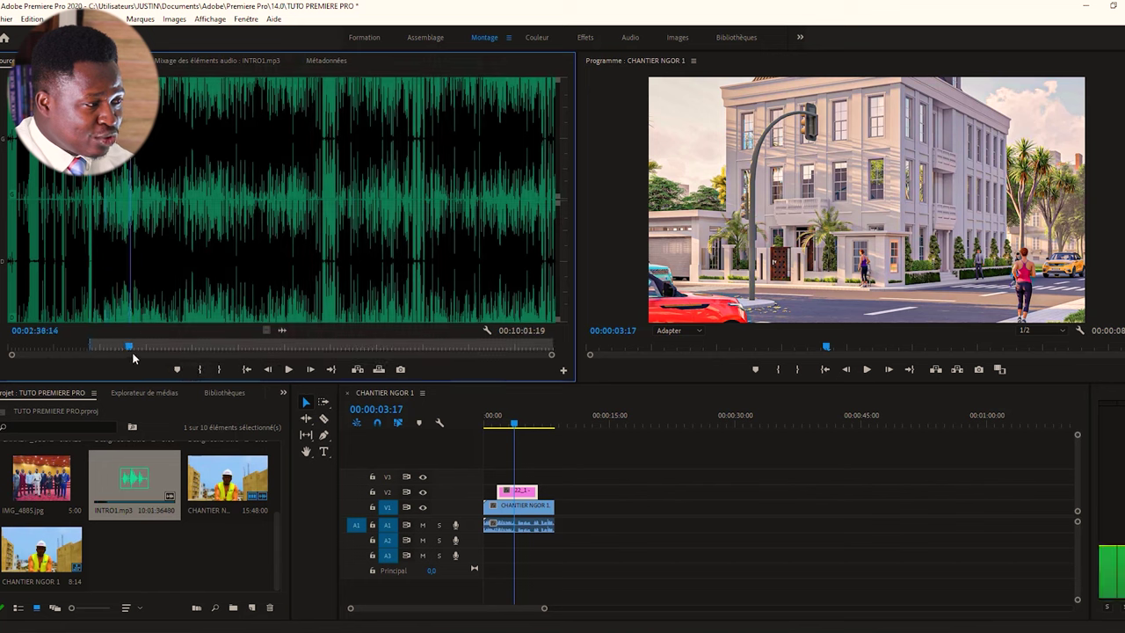
pyautogui.click(220, 370)
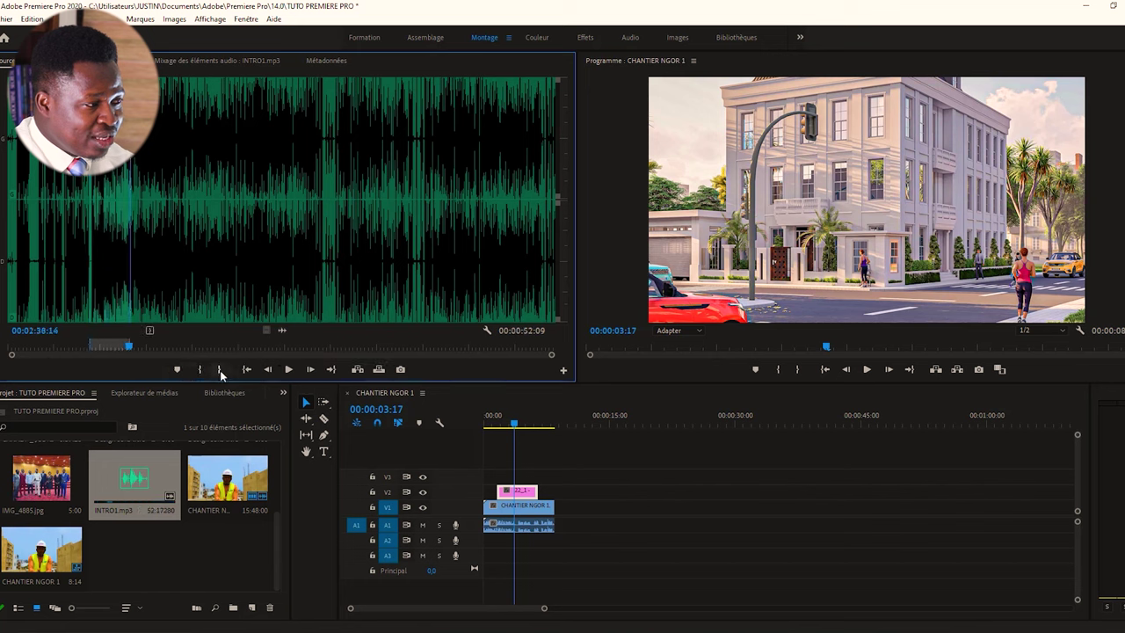
pyautogui.moveTo(279, 330); pyautogui.dragTo(479, 542)
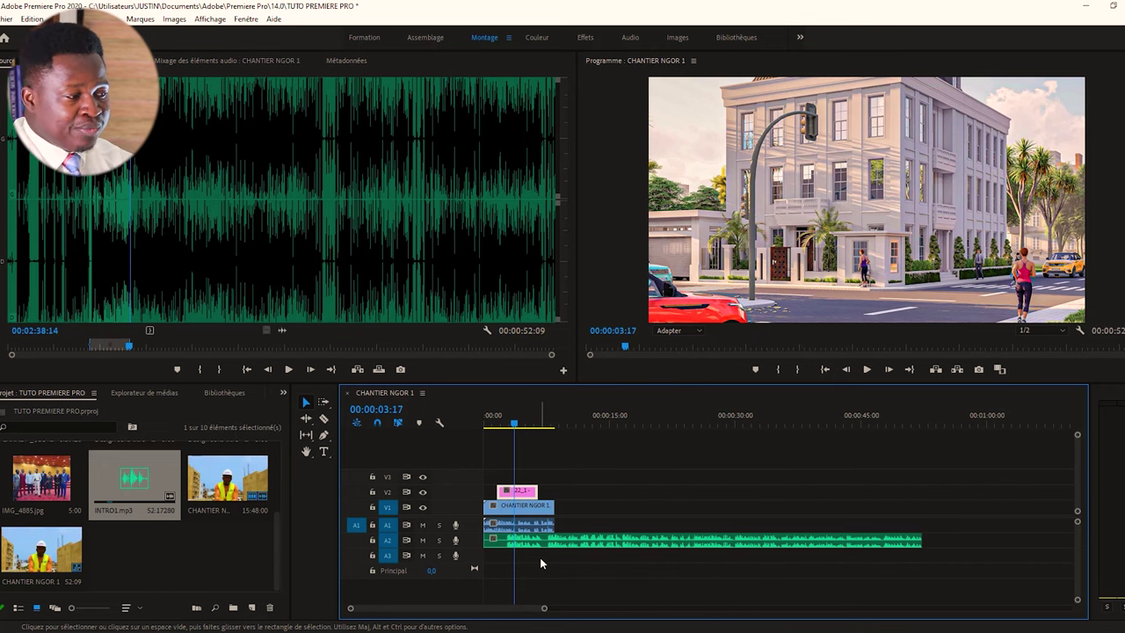
pyautogui.click(505, 528)
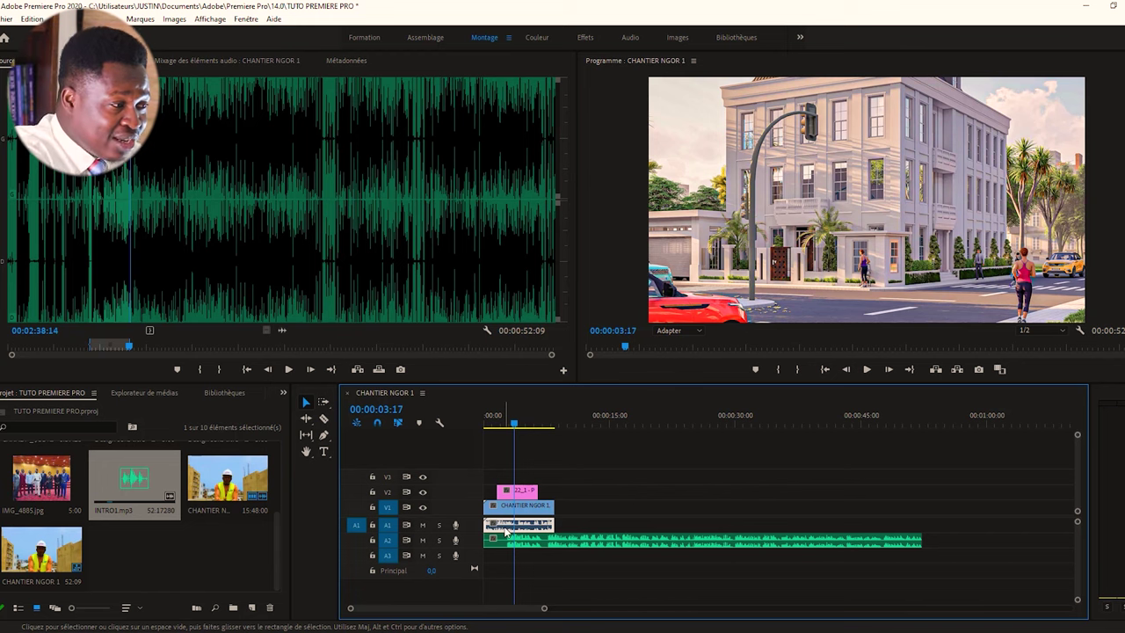
# Add a text layer reading "bonjour" over the lower middle of the photo at 00:00:03:17.
pyautogui.click(324, 452)
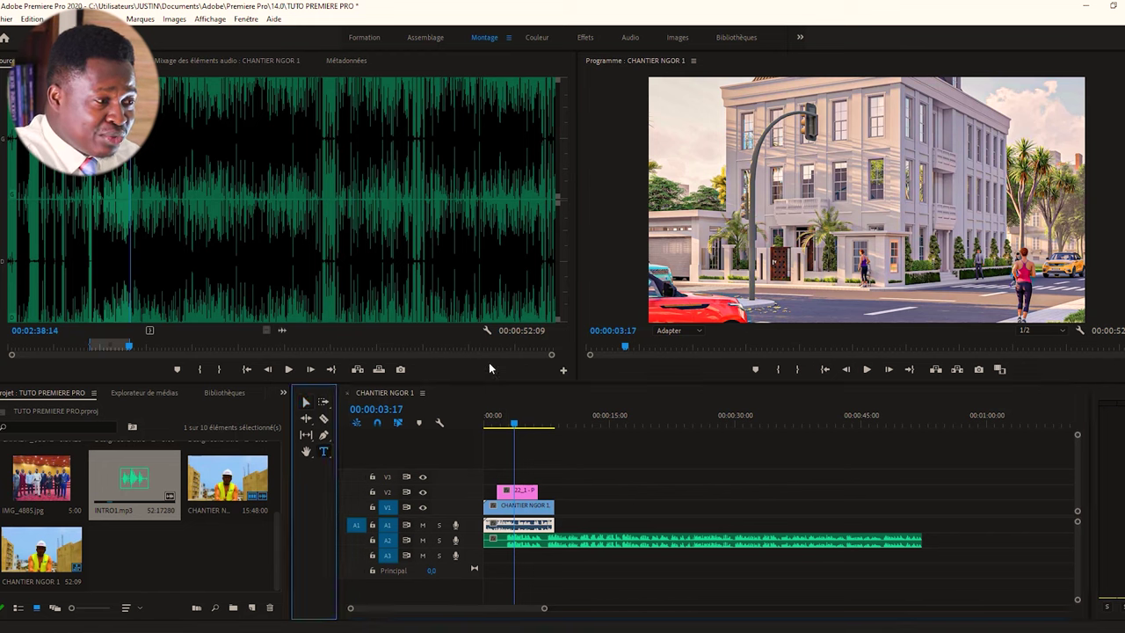
pyautogui.click(831, 279)
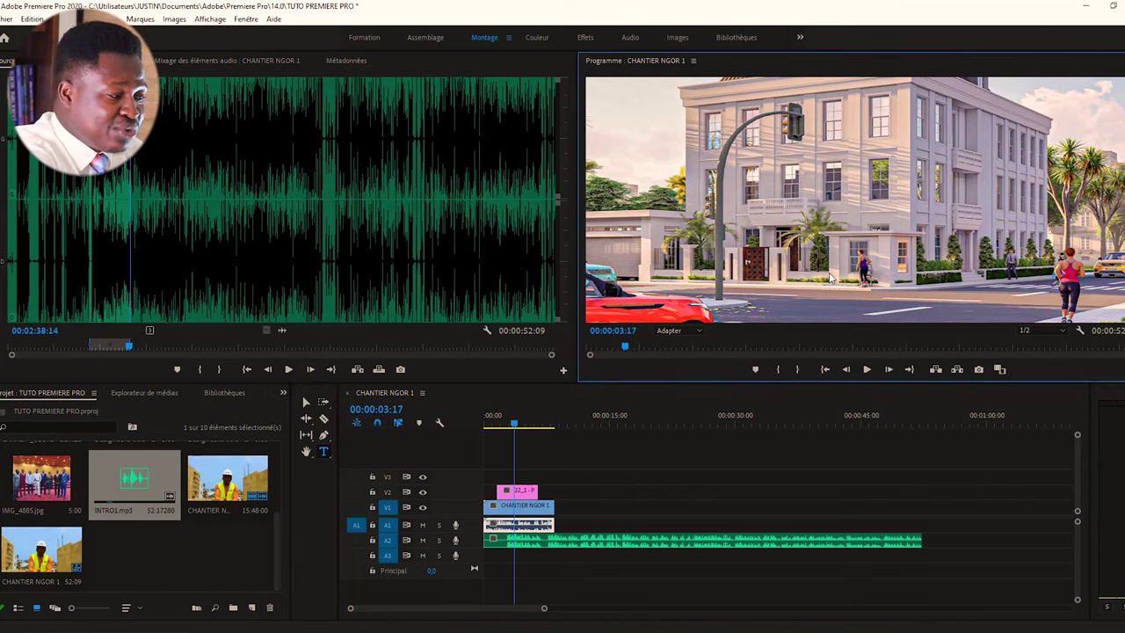
pyautogui.click(860, 294)
pyautogui.write('text')
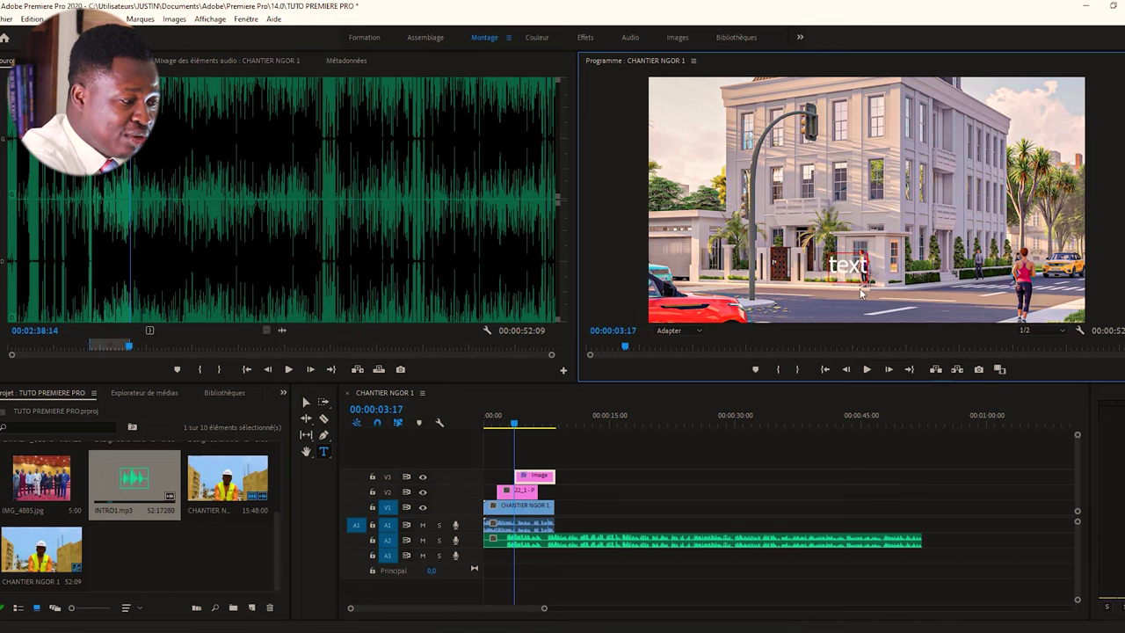
pyautogui.press('BackSpace')
pyautogui.press('BackSpace')
pyautogui.press('BackSpace')
pyautogui.press('BackSpace')
pyautogui.write('bonjour')
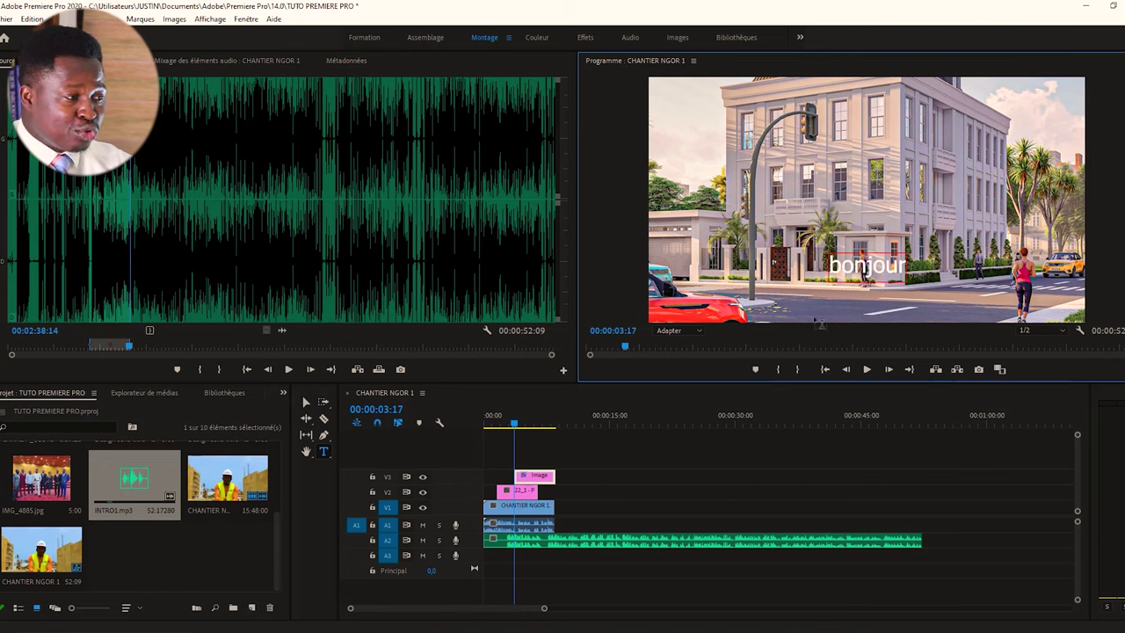
# Move the "bonjour" text to the picture's upper-left area and match its V3 clip to the span of the photo on V2.
pyautogui.click(305, 403)
pyautogui.moveTo(877, 272); pyautogui.dragTo(707, 130)
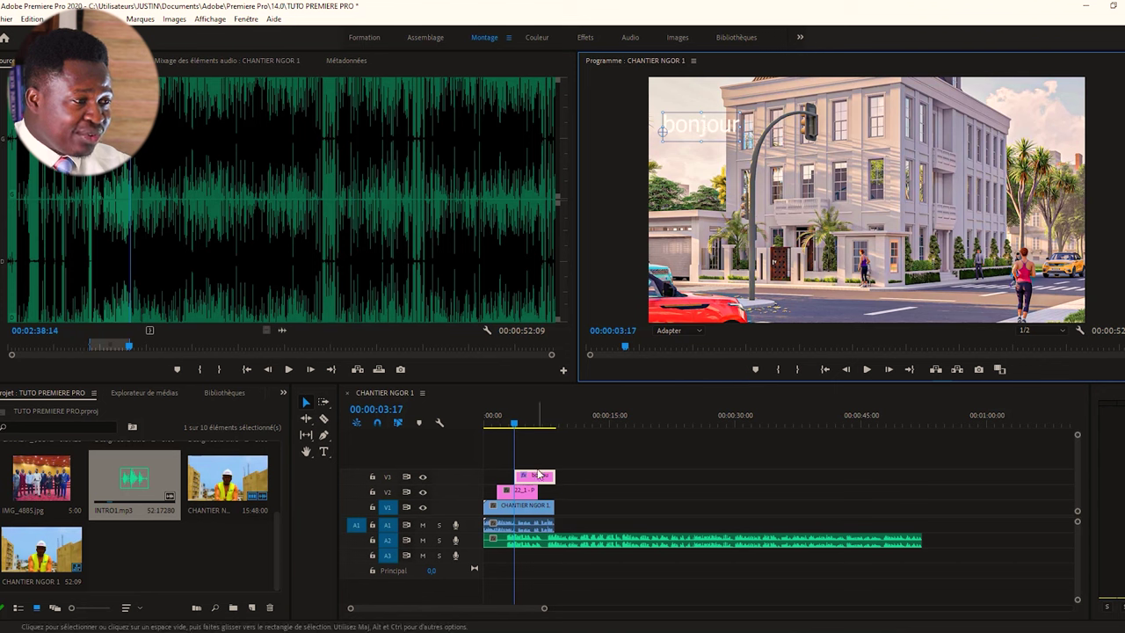
pyautogui.moveTo(538, 475); pyautogui.dragTo(520, 476)
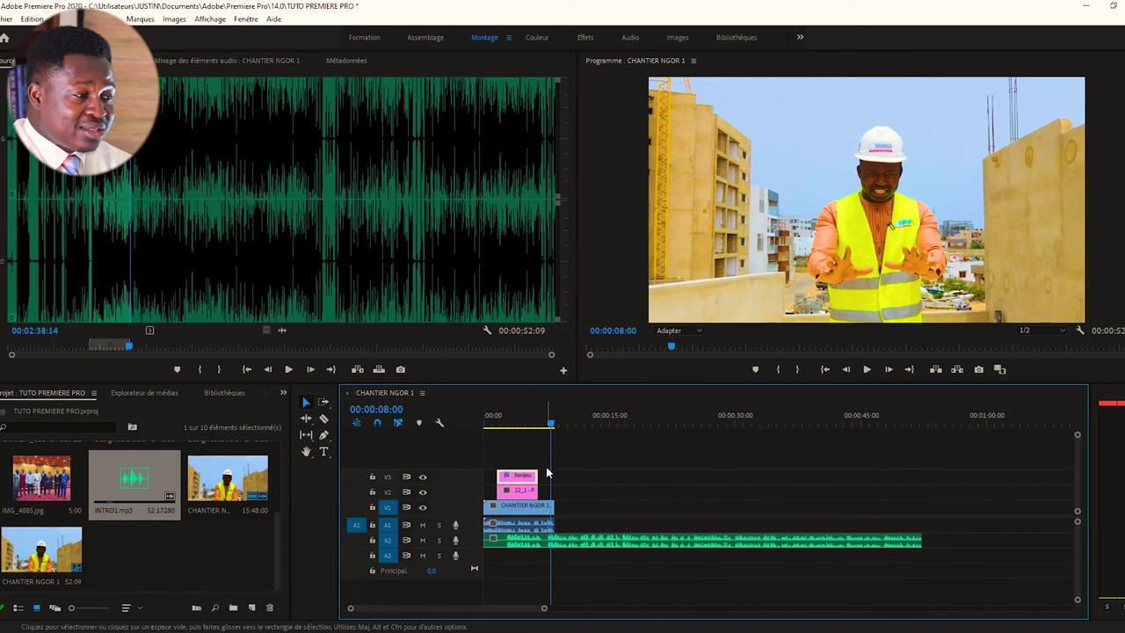
# Extend the CHANTIER NGOR 1 video clip on V1 to 00:01:02:14 and move the sequence playhead to 00:01:01:12.
pyautogui.moveTo(551, 506); pyautogui.dragTo(1020, 507)
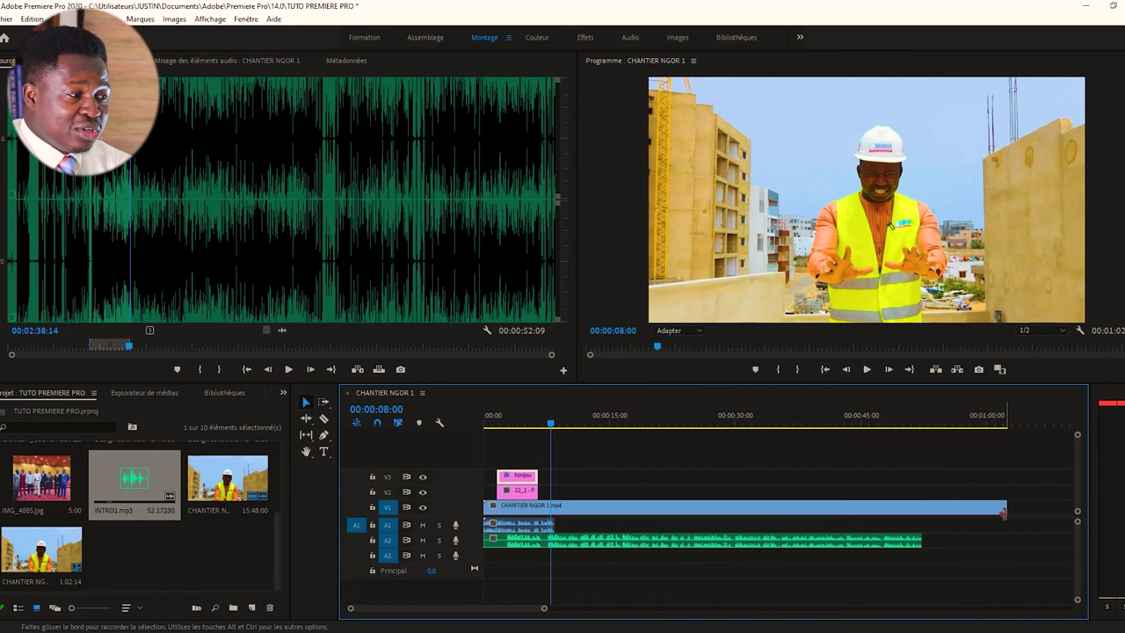
pyautogui.moveTo(549, 425); pyautogui.dragTo(1000, 534)
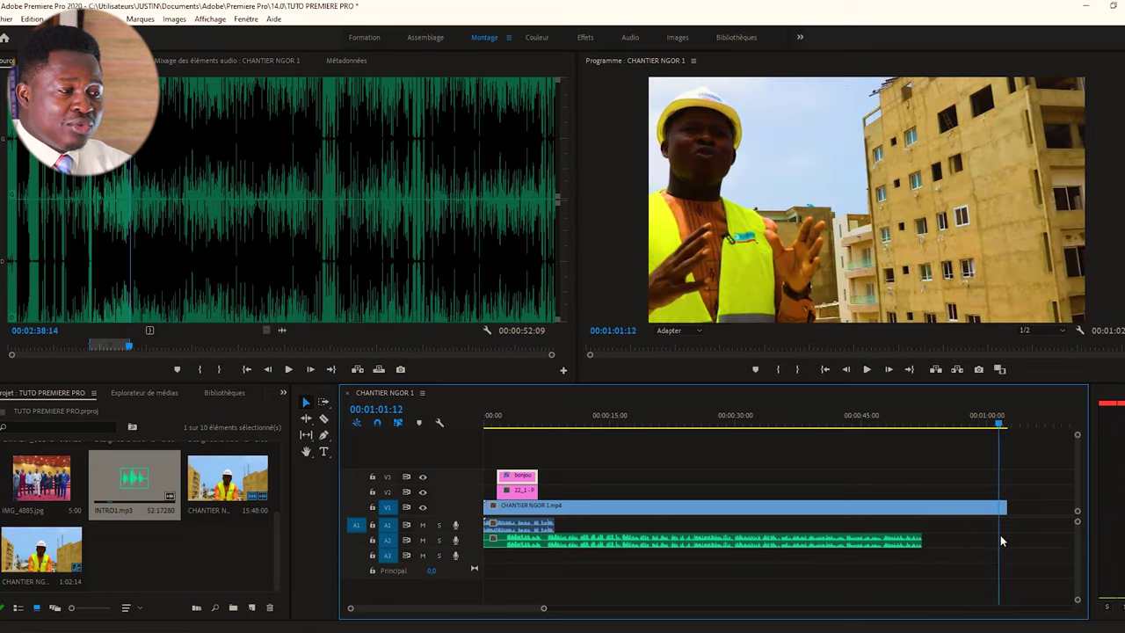